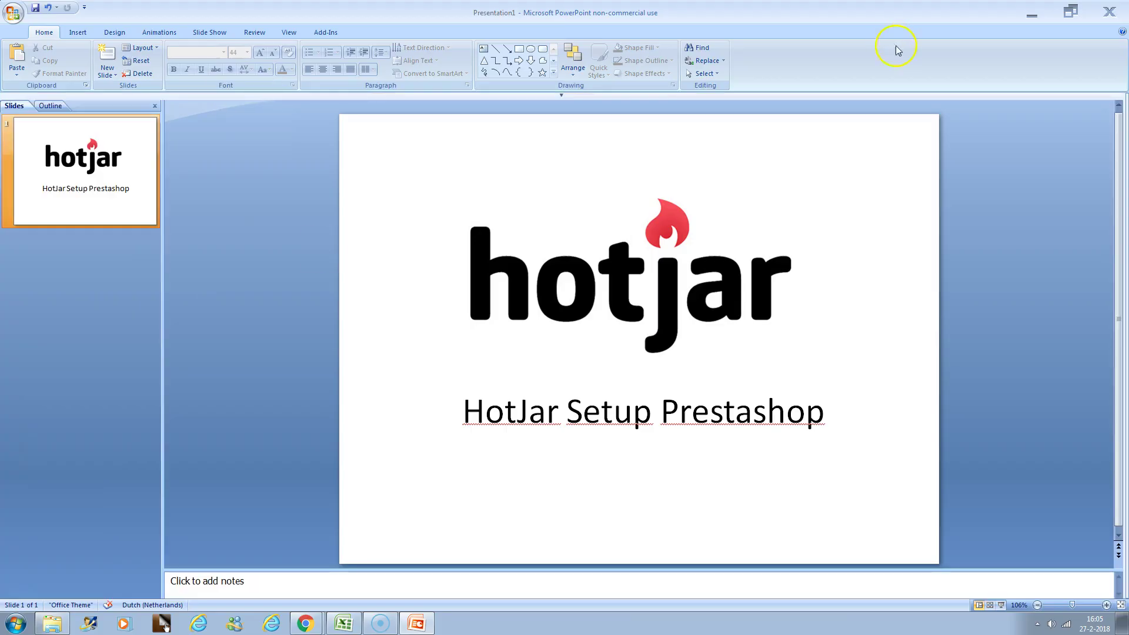
- Put the presentation away and cycle through the browser tabs back to the hotjar image results
left_click(1032, 14)
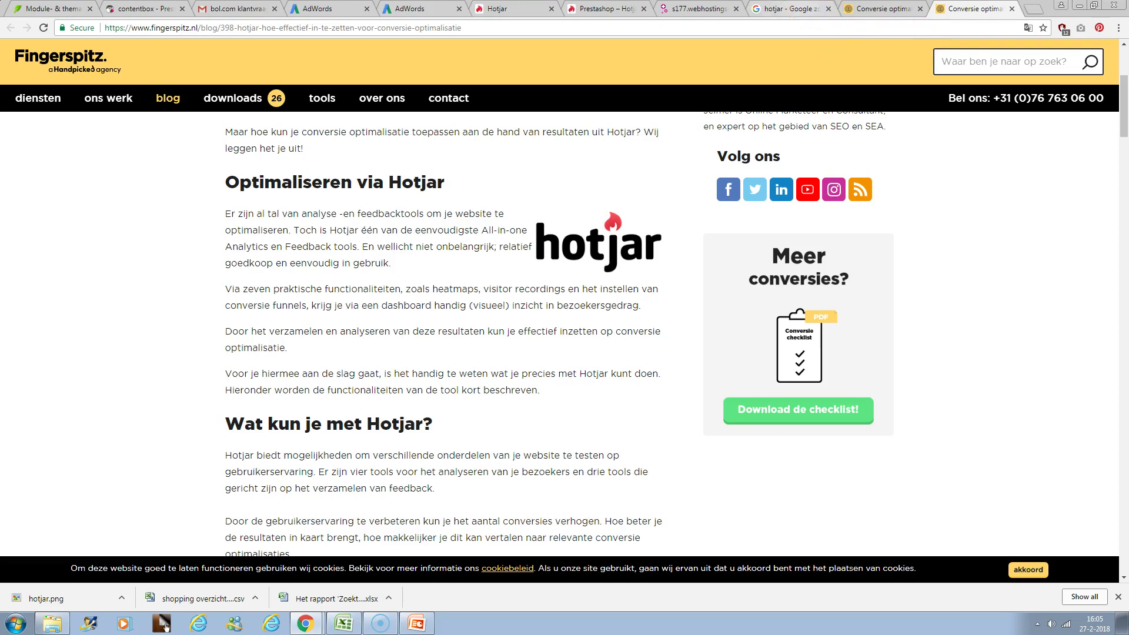
left_click(791, 8)
key("ctrl+shift+Tab")
key("ctrl+shift+Tab")
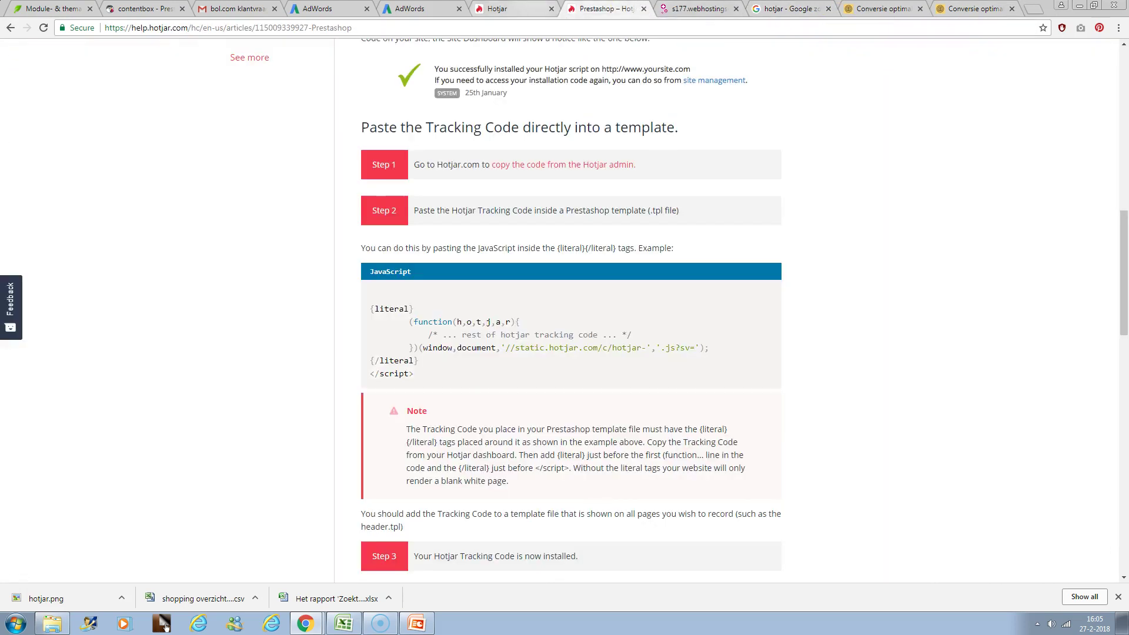
key("ctrl+shift+Tab")
key("ctrl+Tab")
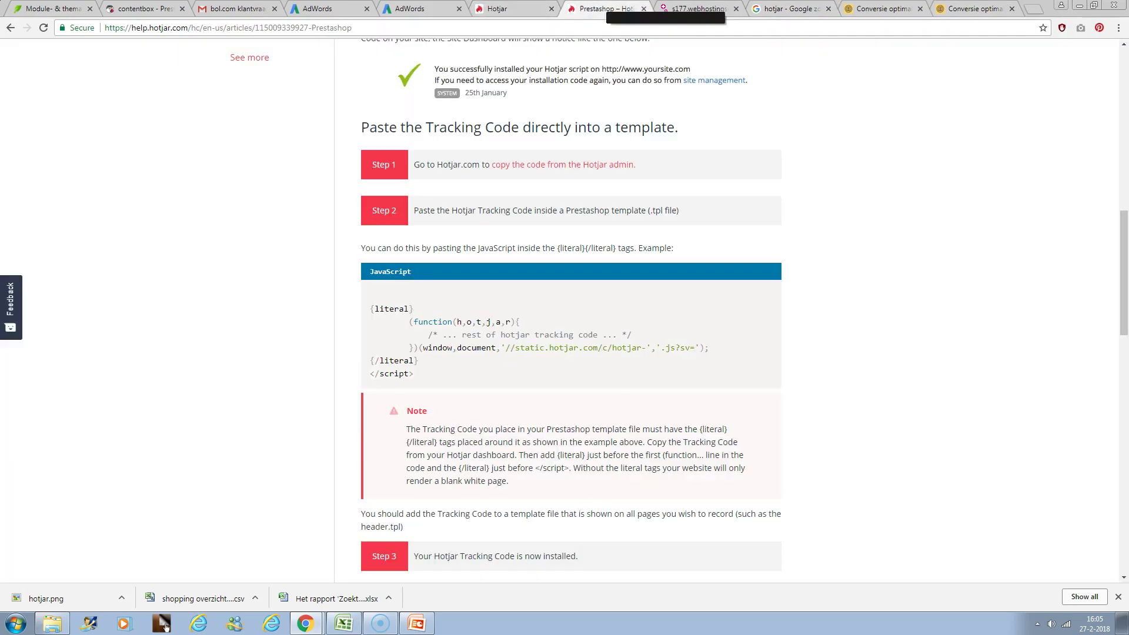
key("ctrl+Tab")
key("ctrl+Tab")
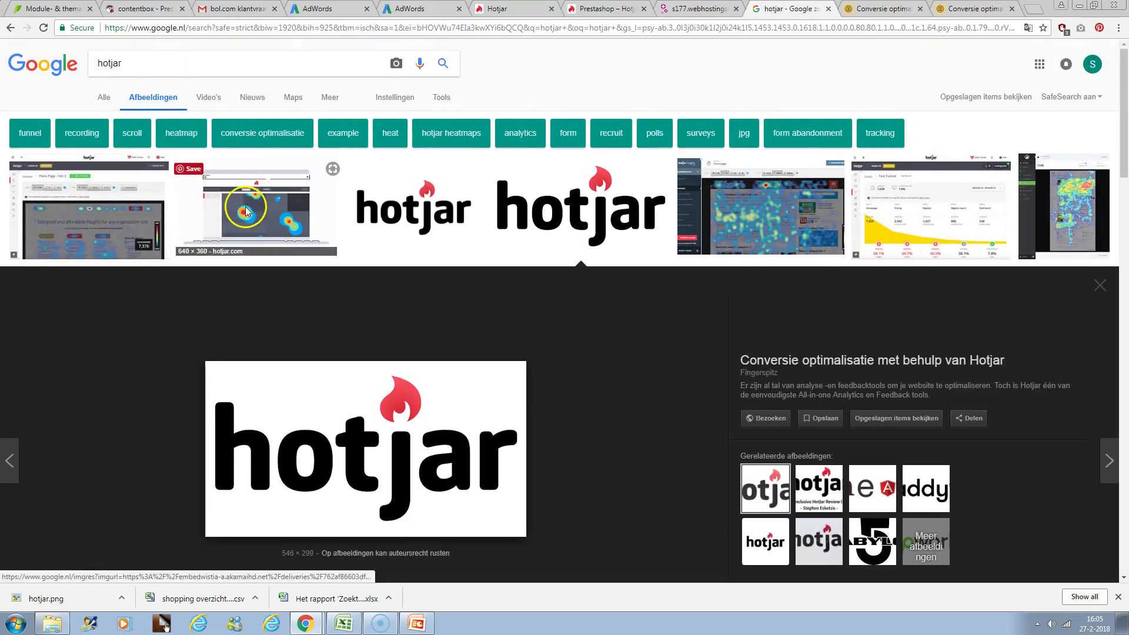
- Preview two hotjar heatmap thumbnails, then close the preview panel
left_click(233, 200)
left_click(761, 99)
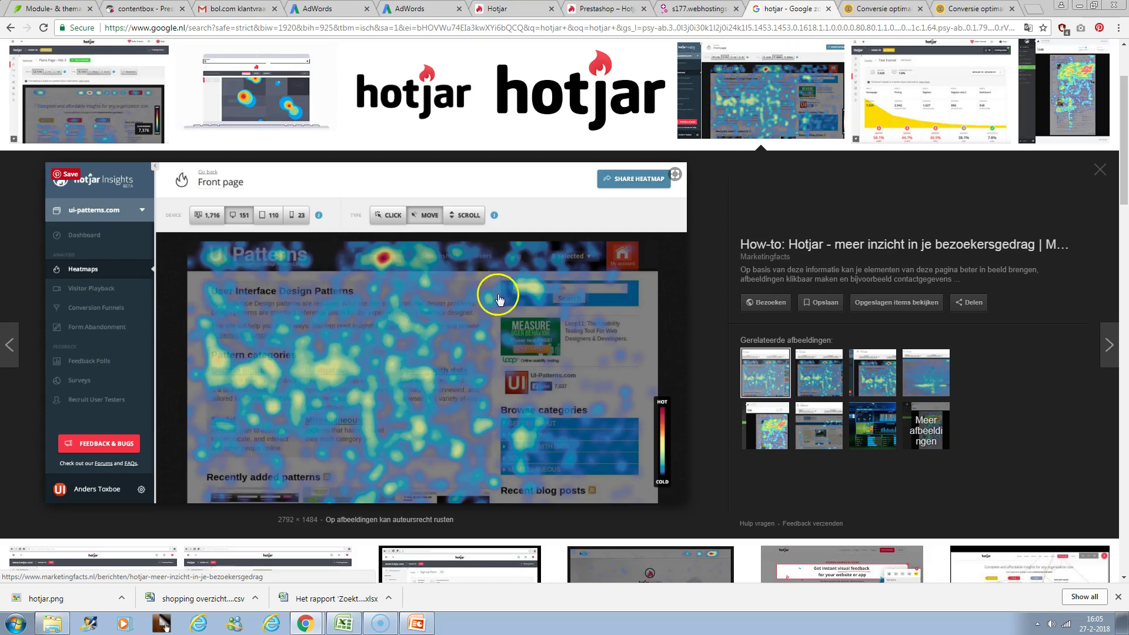
left_click(1104, 177)
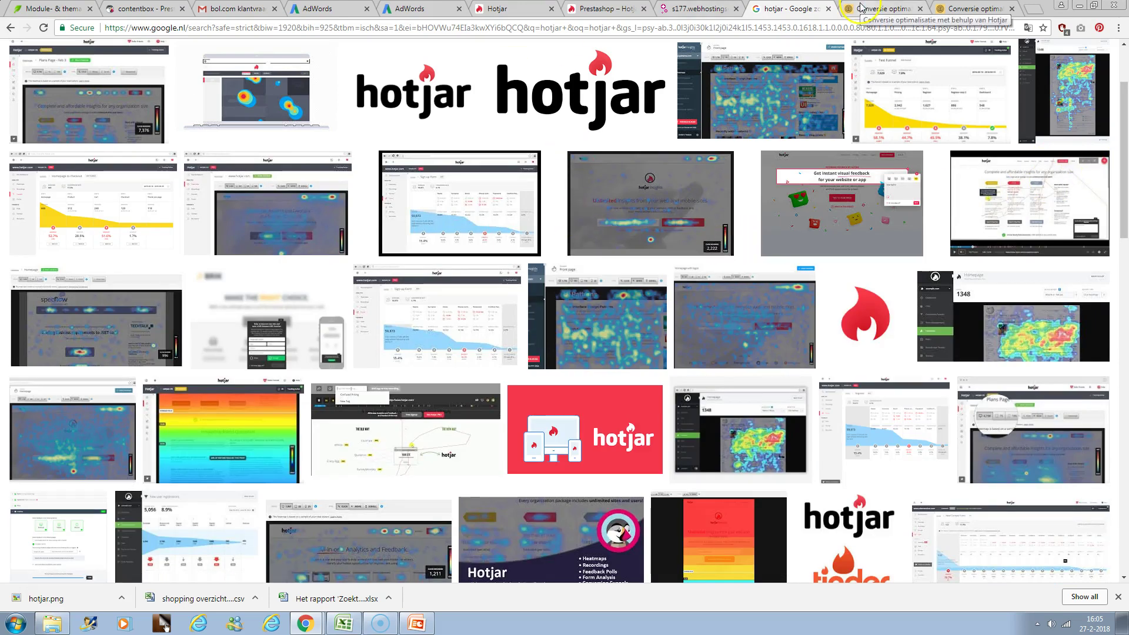
- Select the superfoodshop.nl tracking code on Hotjar's install page and copy it to the clipboard
left_click(512, 8)
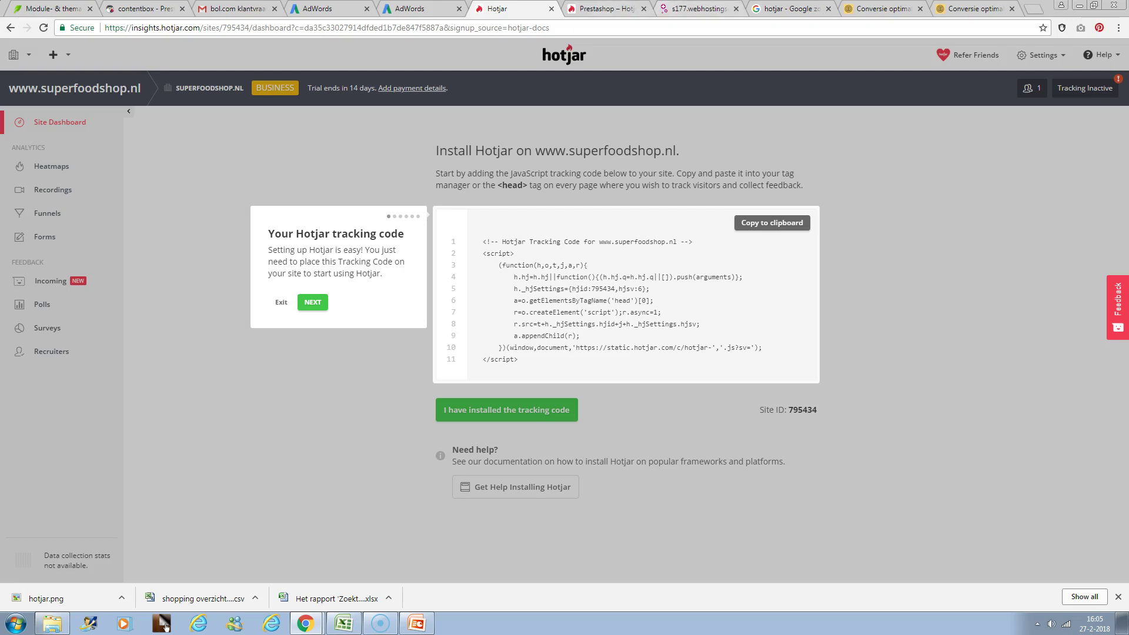
left_click(466, 29)
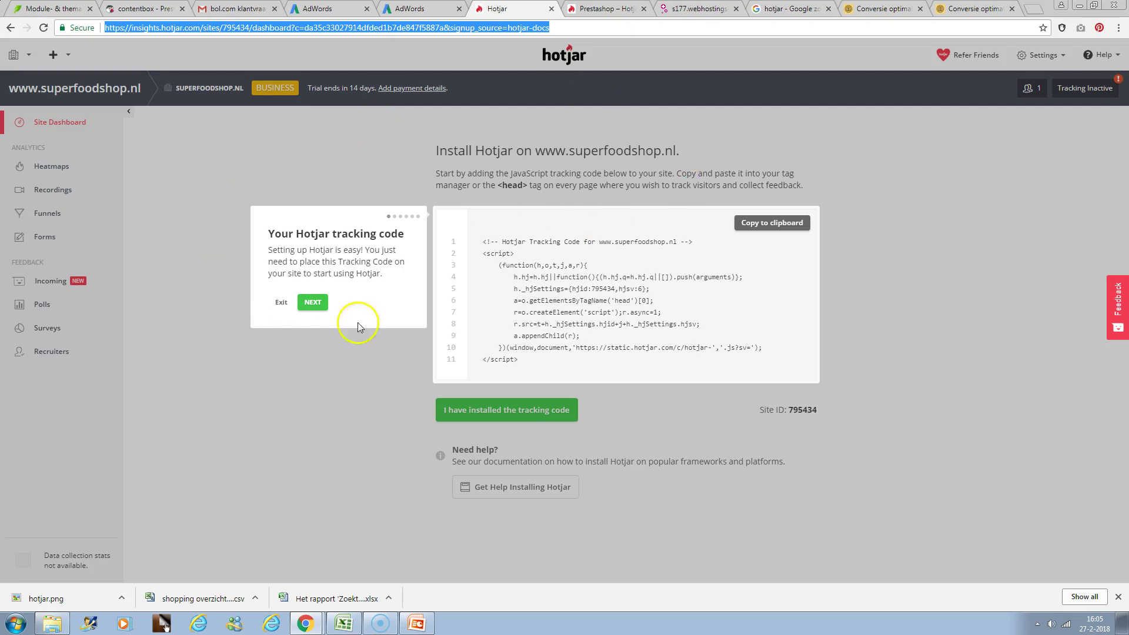
double_click(137, 28)
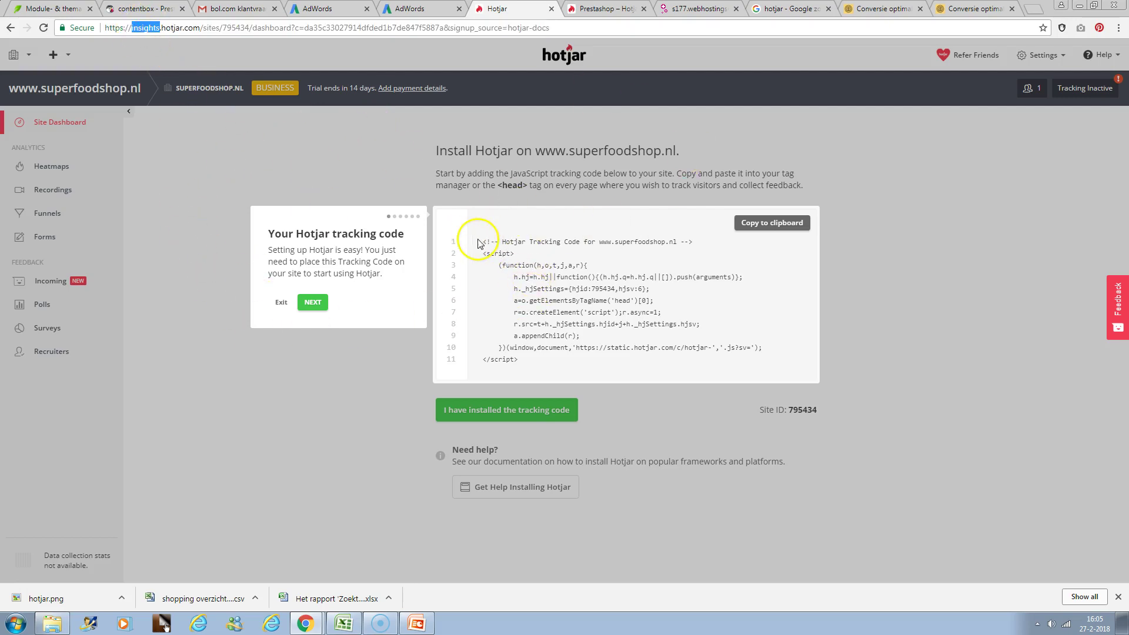
mouse_move(478, 239)
left_mouse_down()
mouse_move(598, 293)
mouse_move(644, 353)
left_mouse_up()
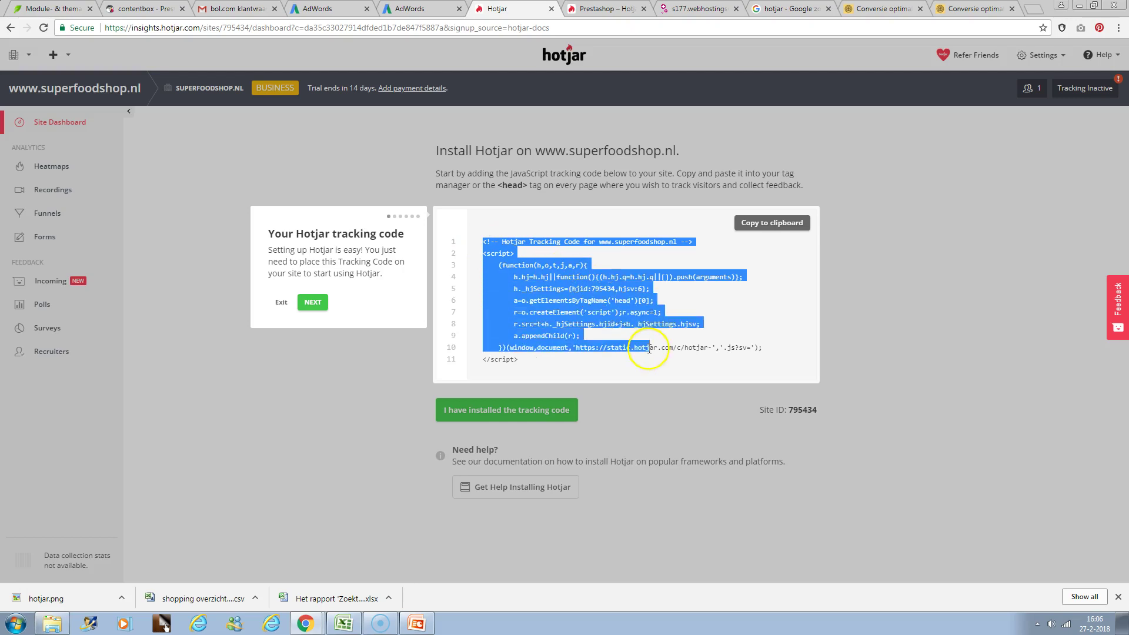
left_click(775, 224)
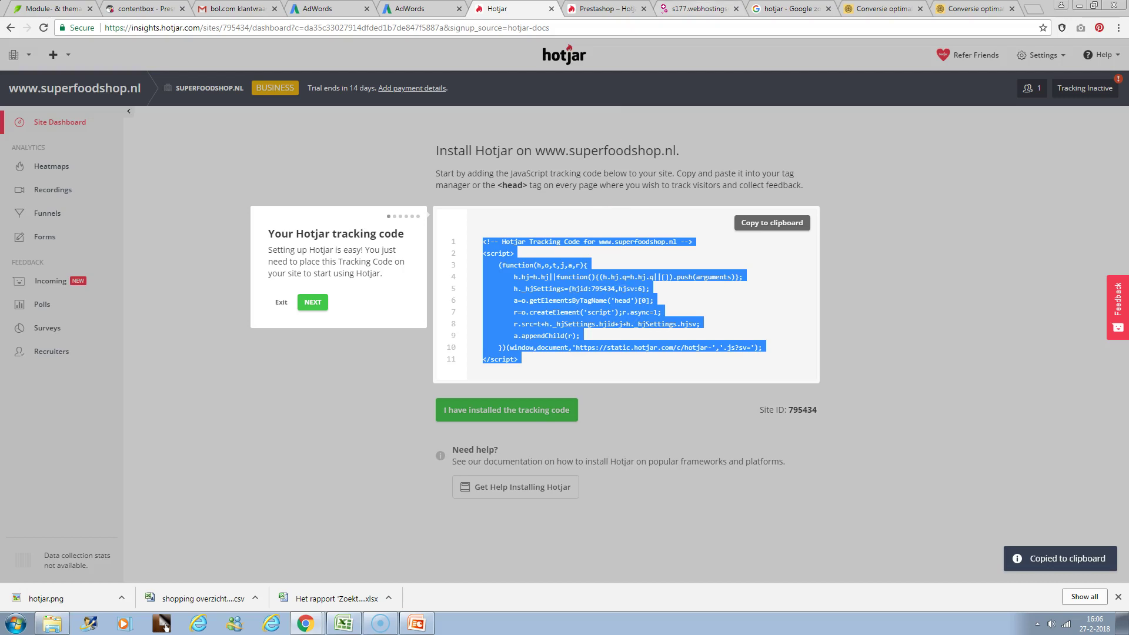
- Read the Prestashop help article down to the {literal} template example, then go back to Hotjar
left_click(606, 9)
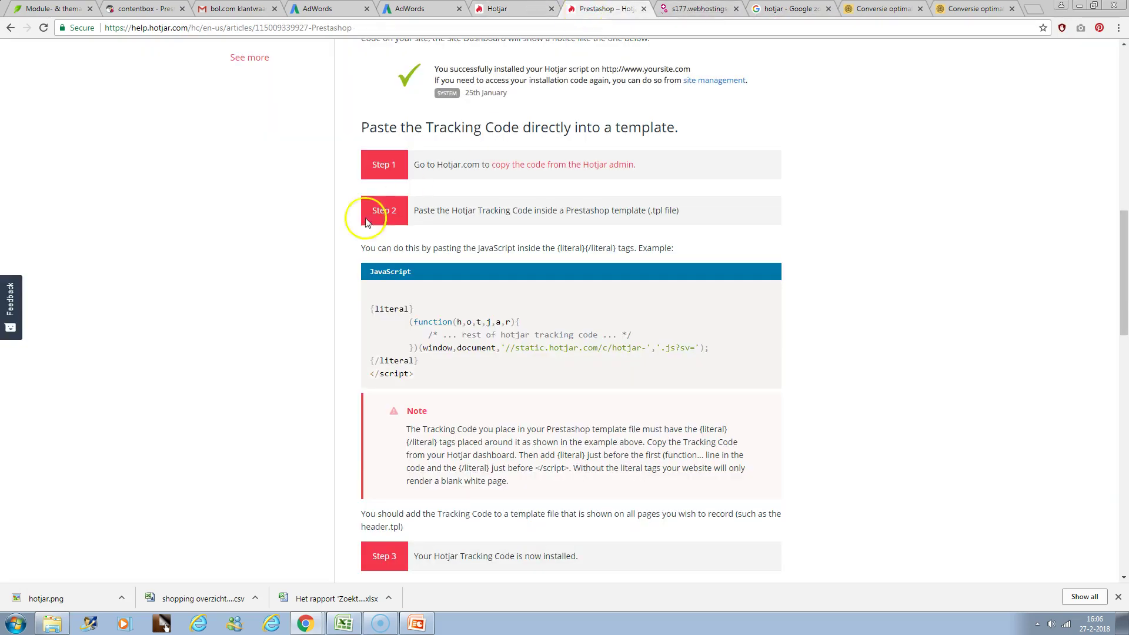
scroll(333, 270, "up", 5)
scroll(339, 273, "up", 3)
scroll(342, 273, "up", 2)
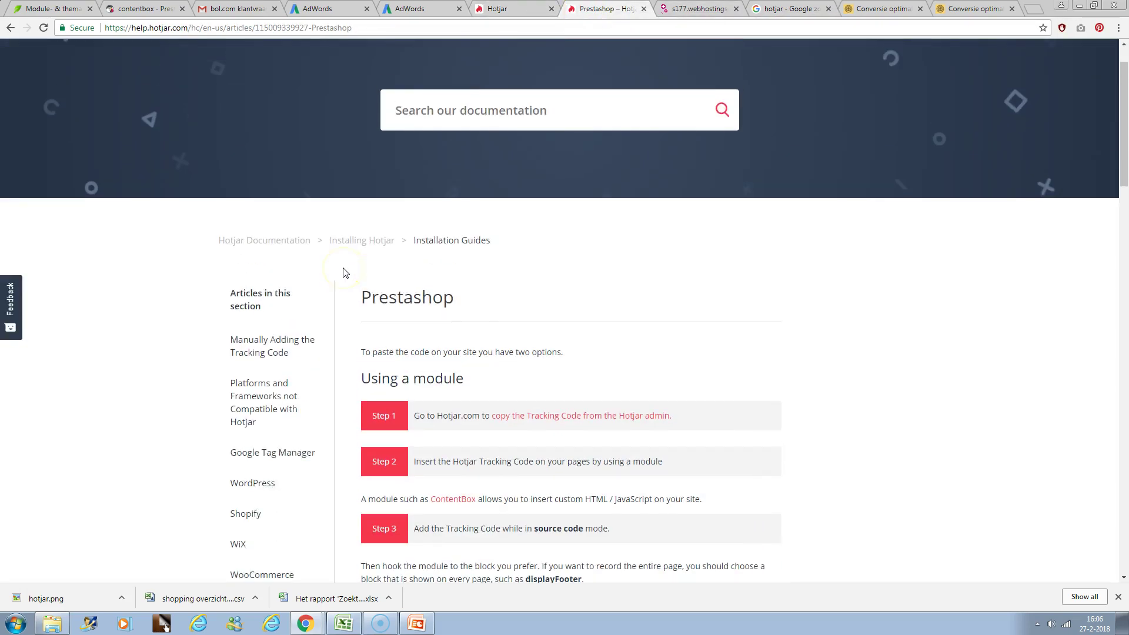
scroll(382, 283, "down", 2)
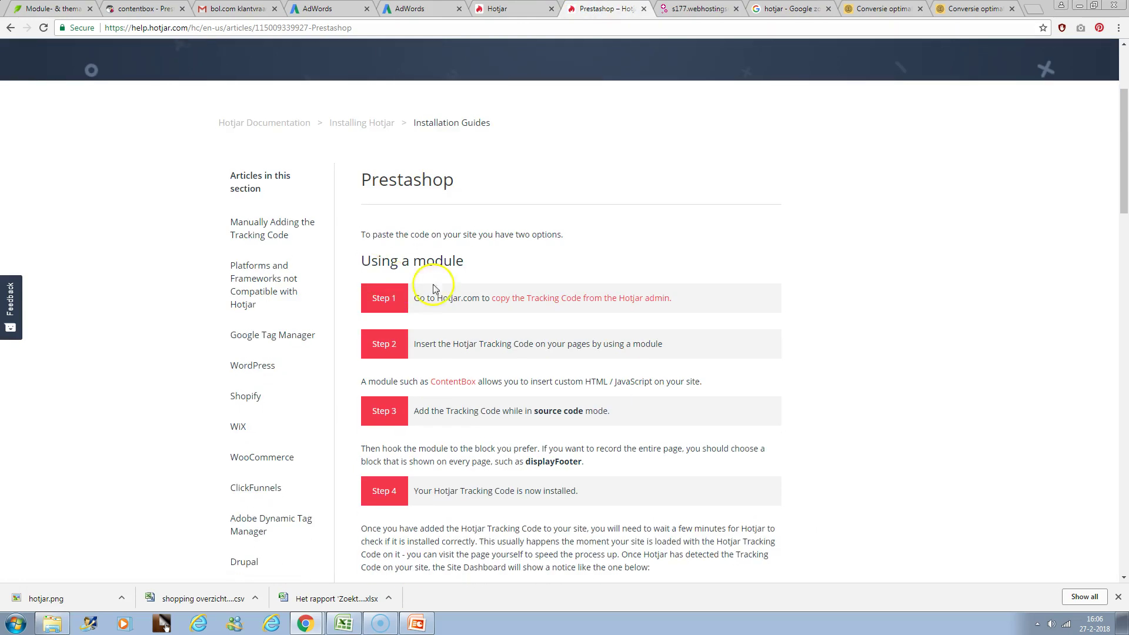
scroll(427, 298, "down", 3)
scroll(424, 298, "down", 2)
mouse_move(519, 362)
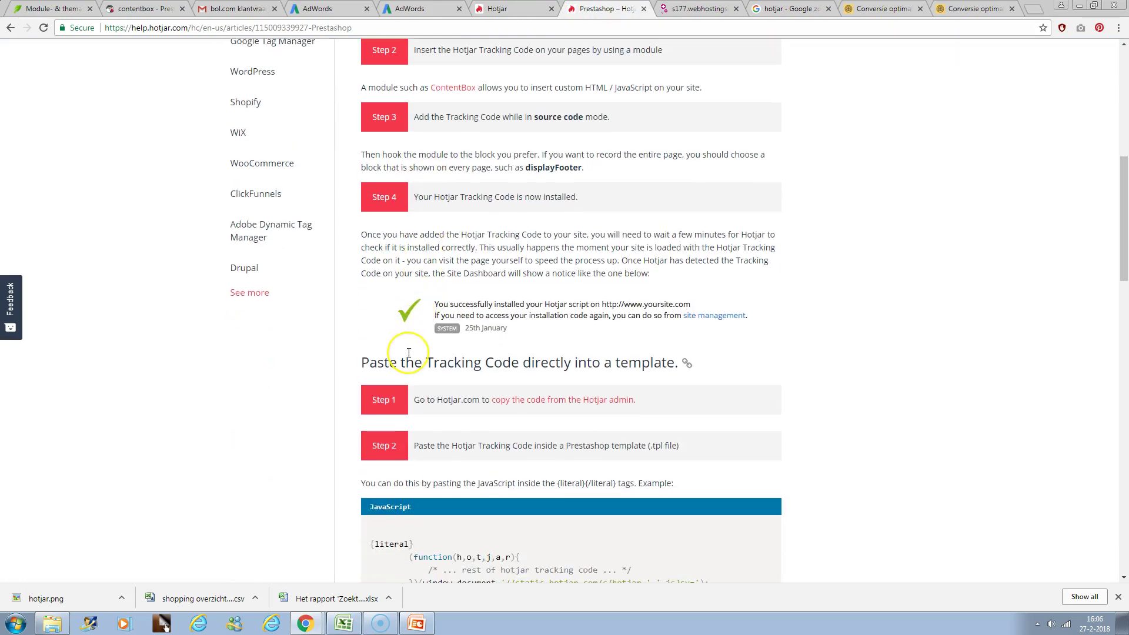
scroll(408, 353, "down", 1)
scroll(409, 353, "down", 1)
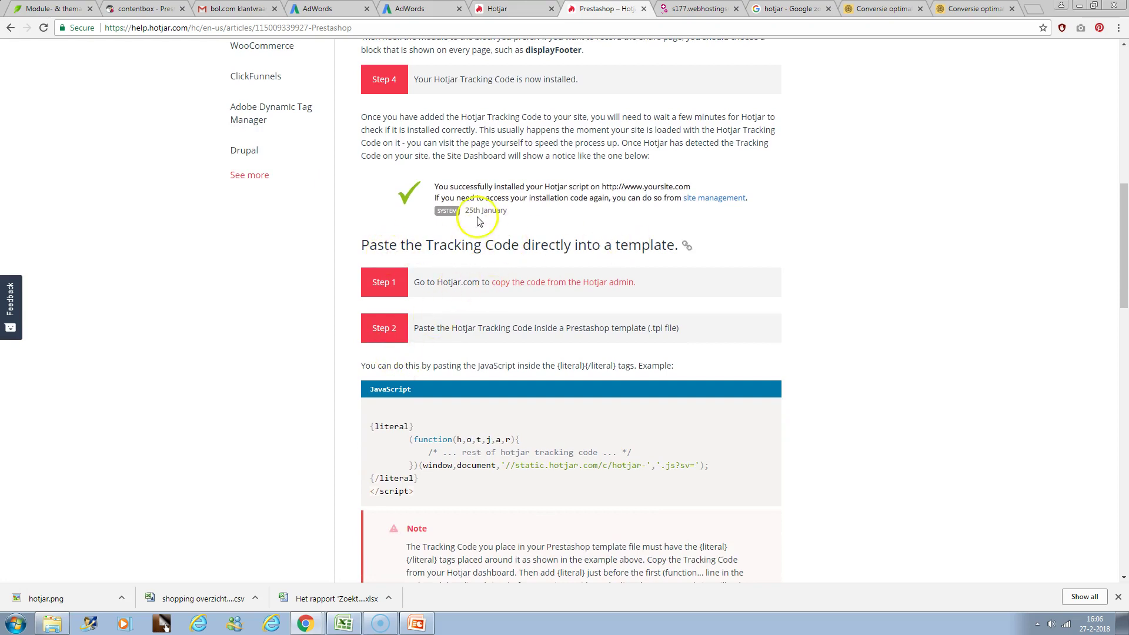
scroll(476, 229, "down", 1)
scroll(475, 232, "up", 1)
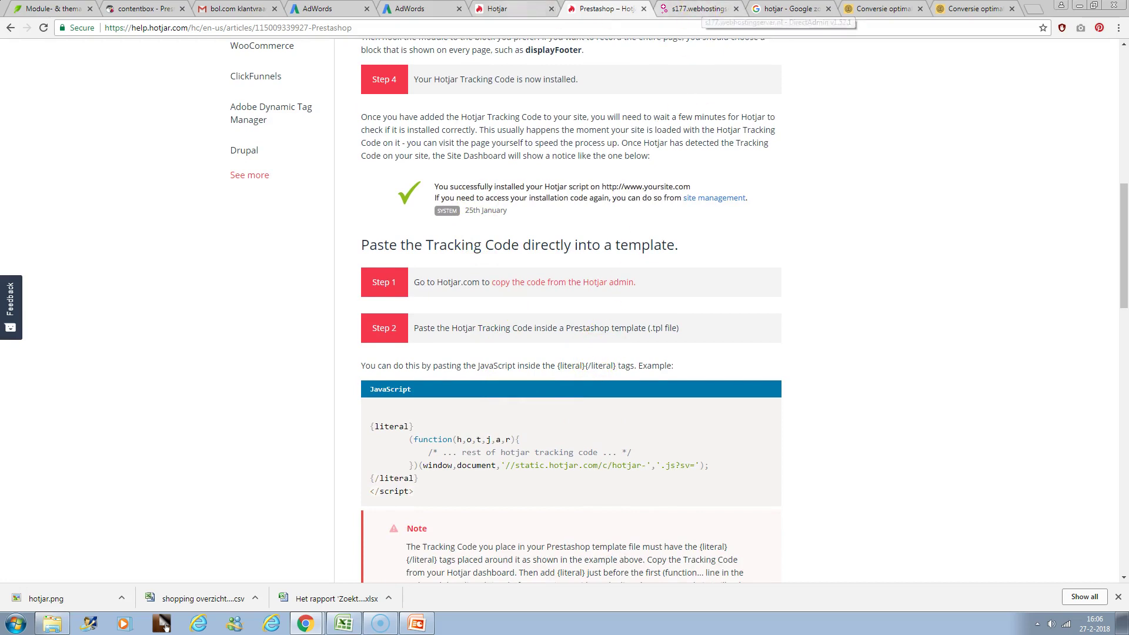
left_click(512, 8)
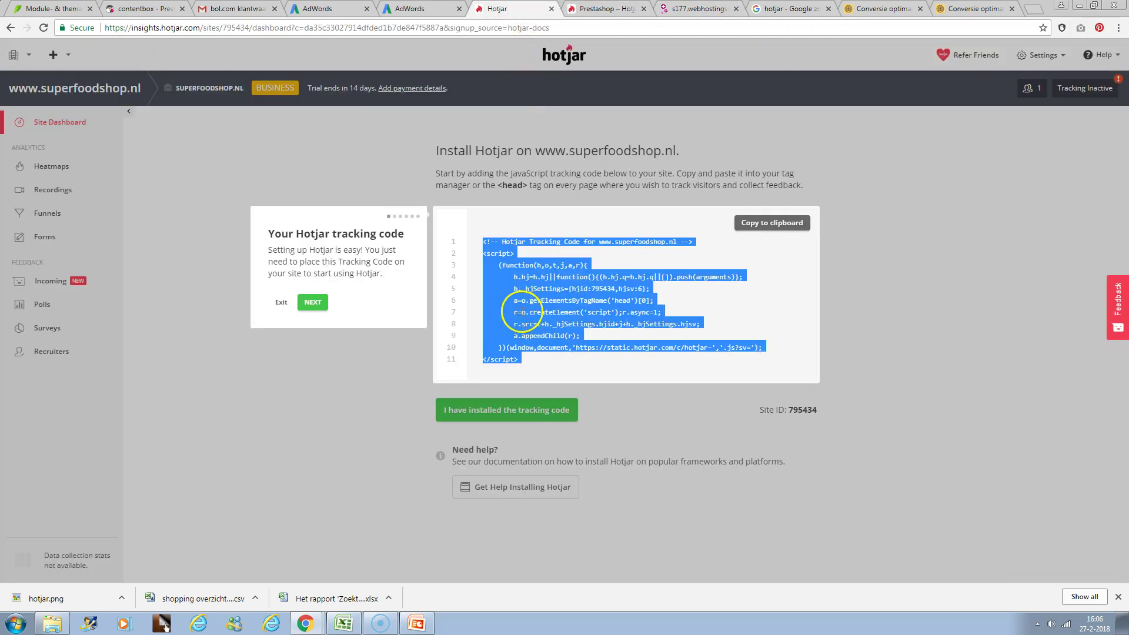
- Reach the DirectAdmin control panel and launch File Manager on the home directory
left_click(600, 13)
left_click(720, 12)
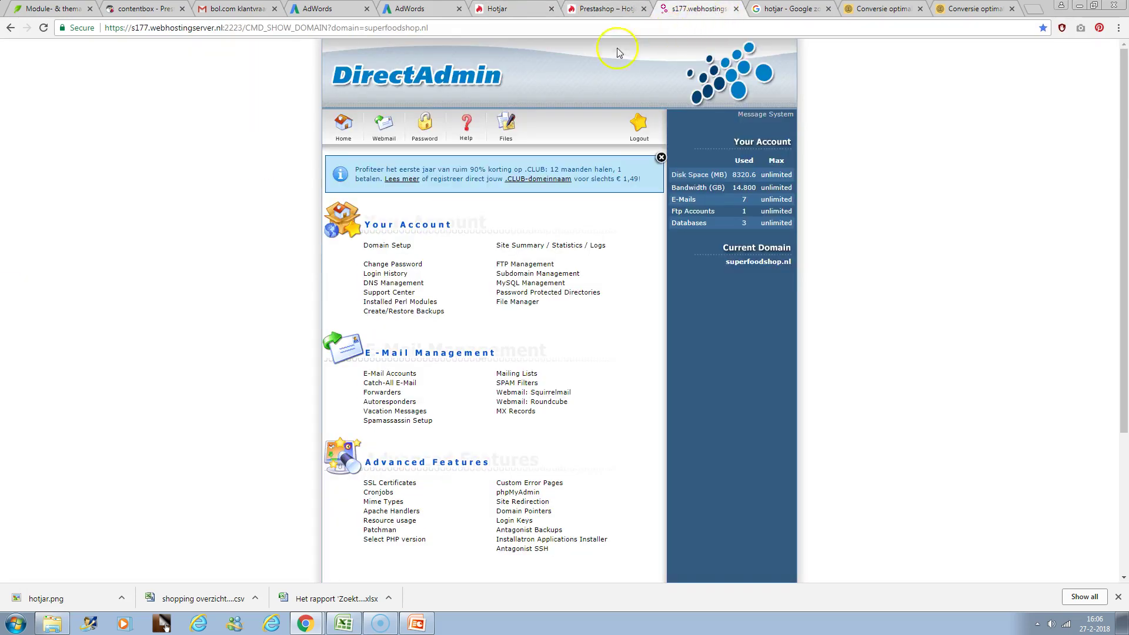
left_click(518, 9)
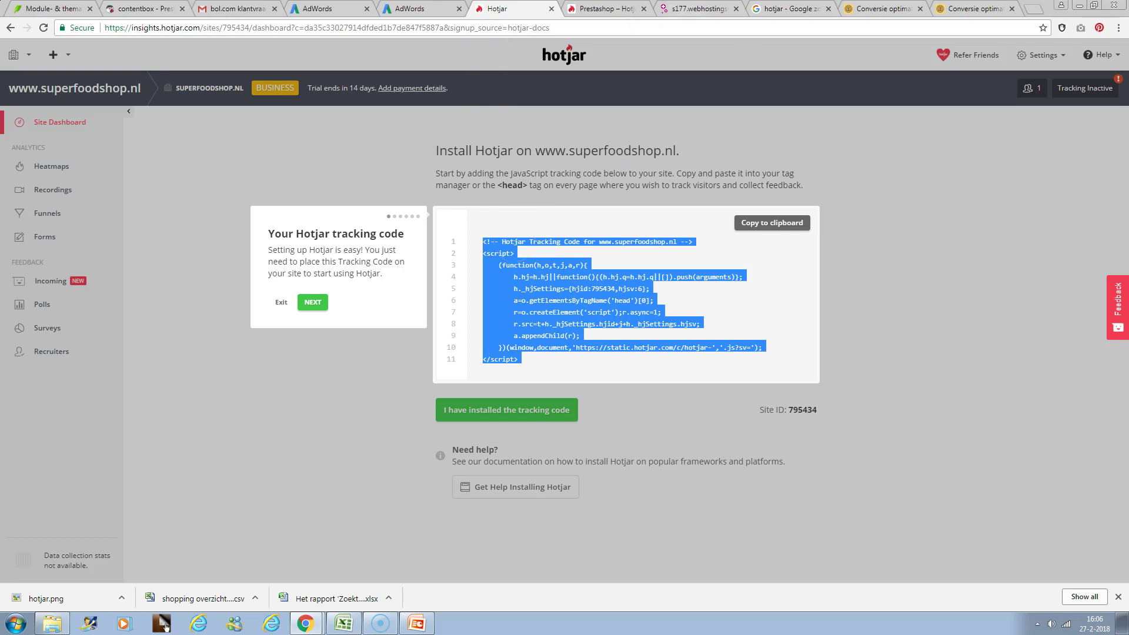
left_click(671, 10)
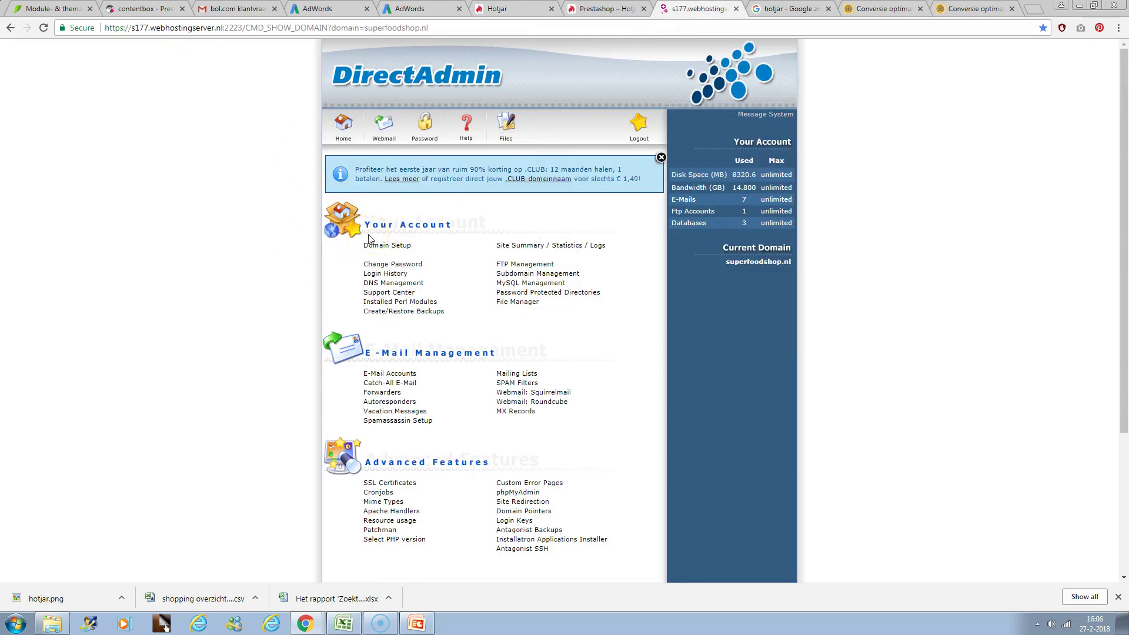
left_click(532, 303)
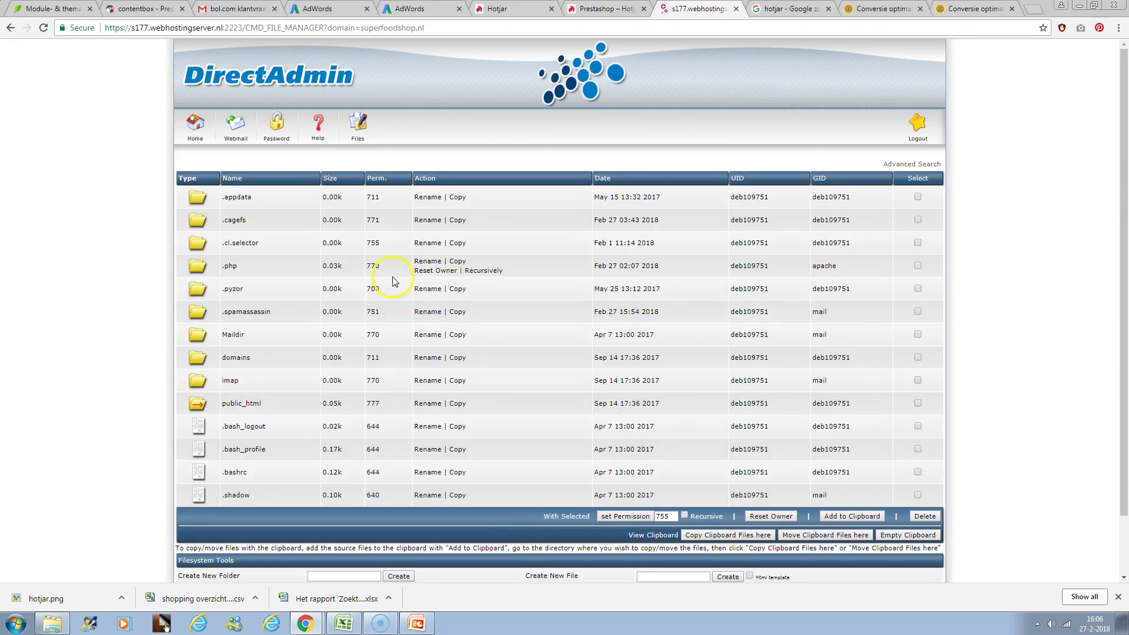
- Navigate into the domain's public_html folder in the file manager
left_click(224, 404)
left_click(238, 405)
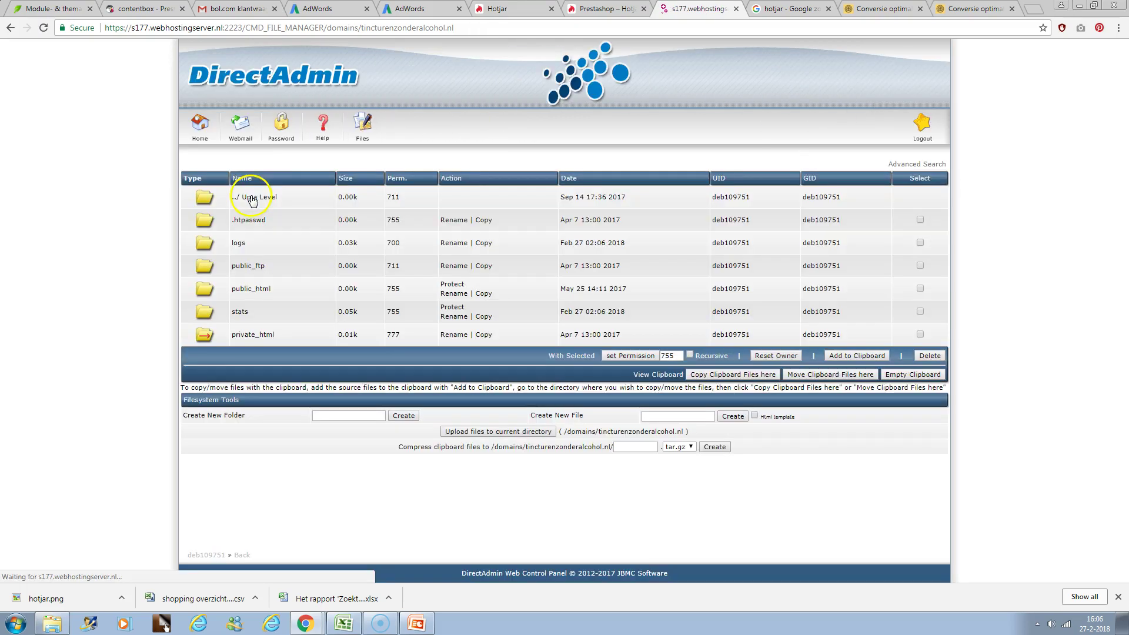
left_click(211, 294)
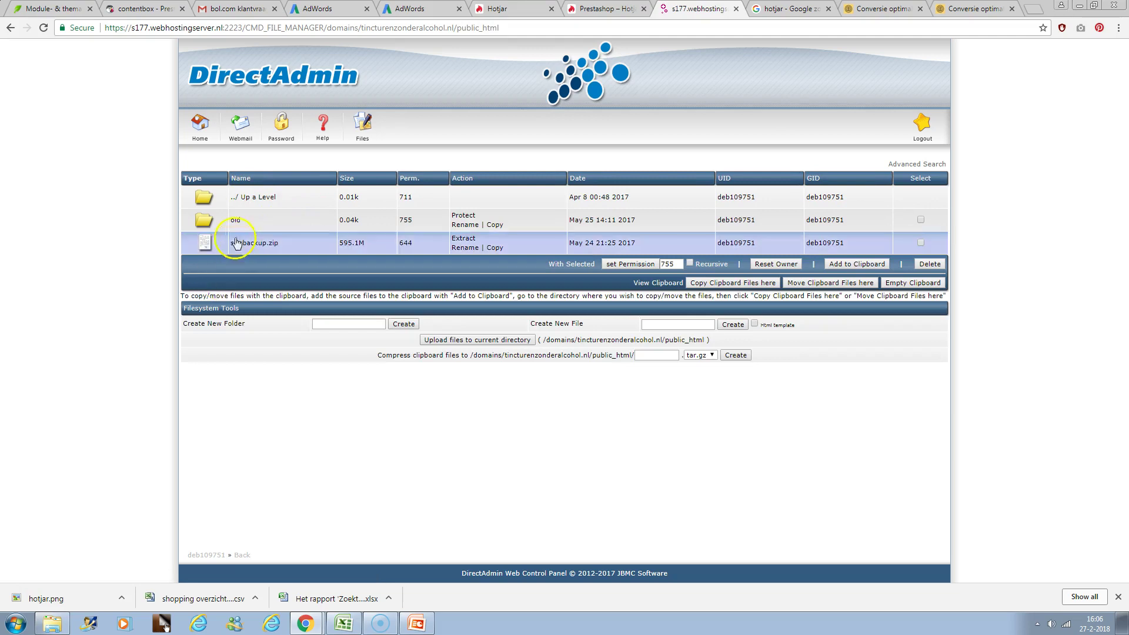
left_click(207, 222)
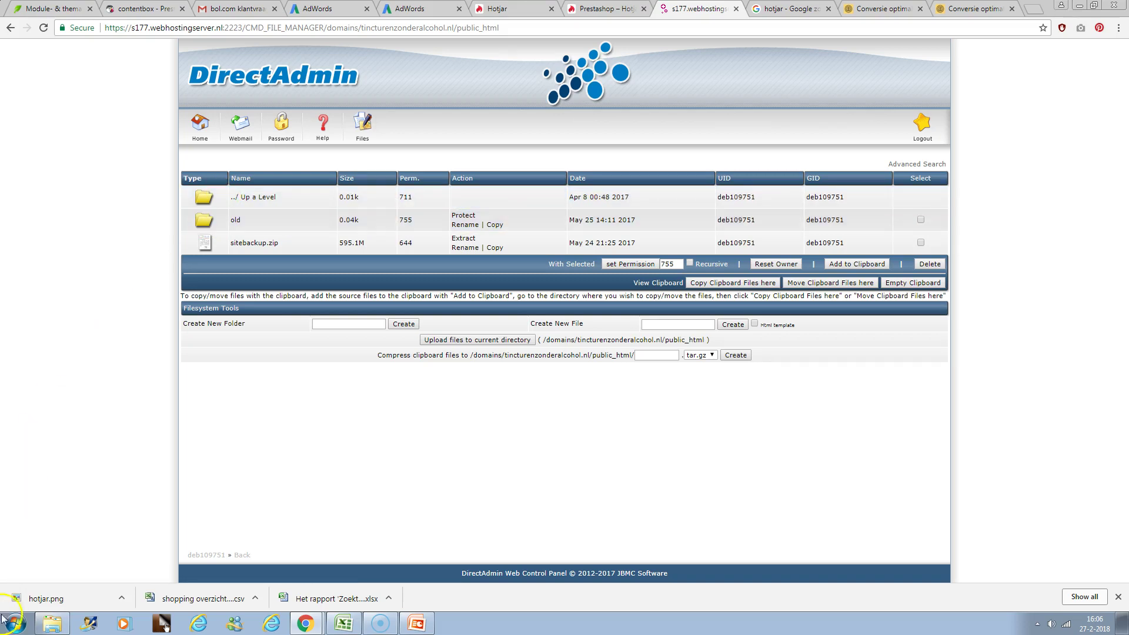
left_click(33, 590)
left_click(252, 221)
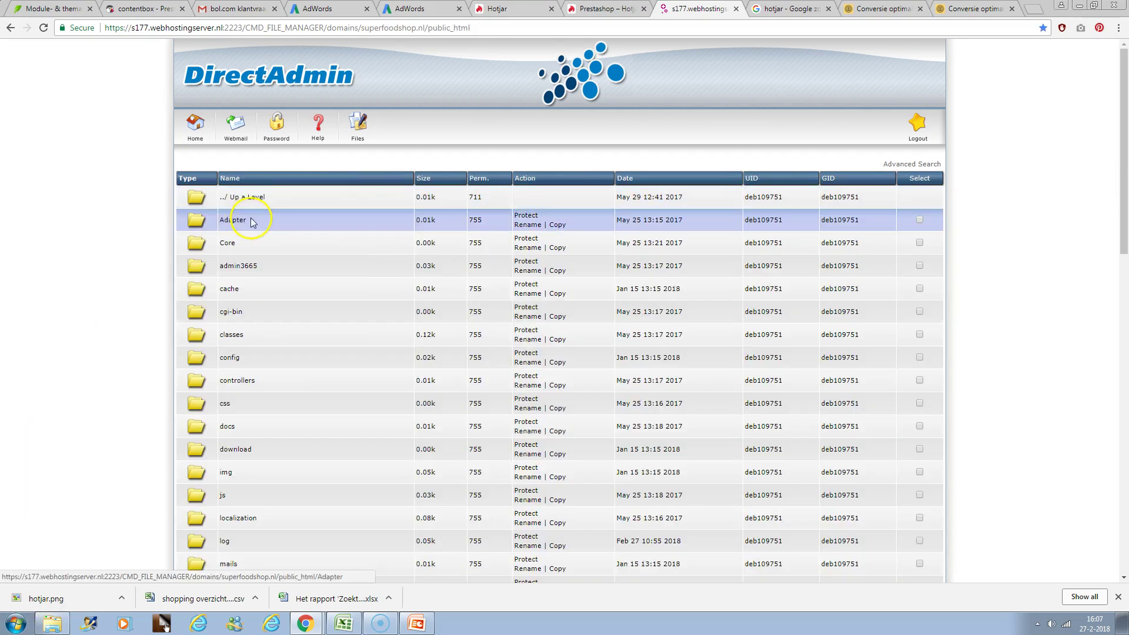
scroll(252, 222, "down", 2)
scroll(253, 225, "down", 2)
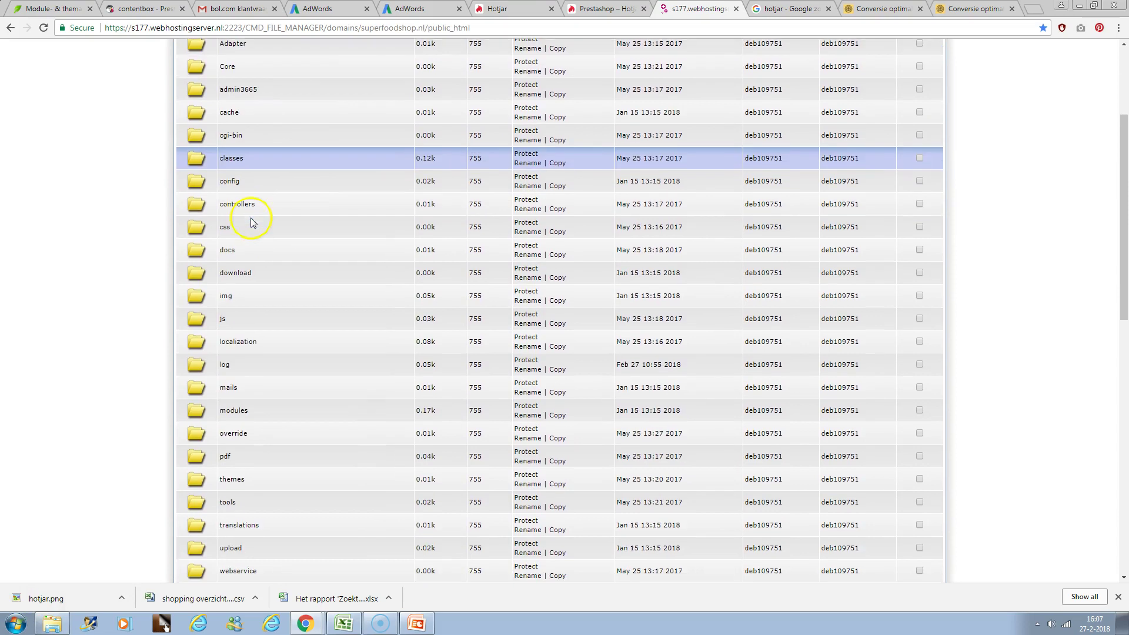
scroll(253, 226, "down", 1)
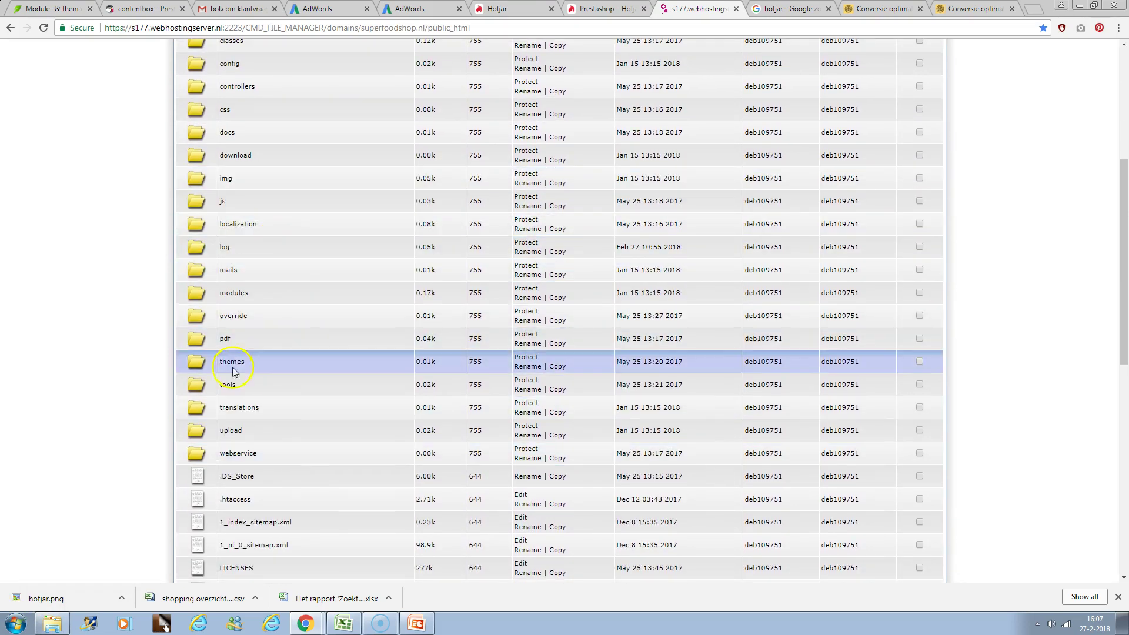
- Open themes > pos_organica4 and launch header.tpl in the editor
left_click(201, 369)
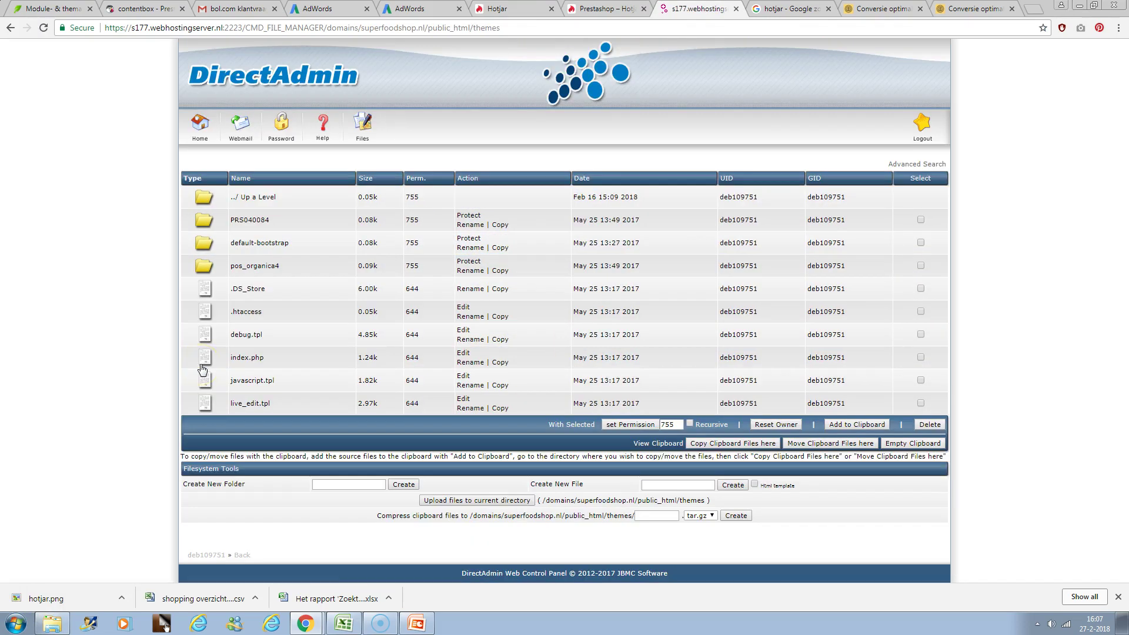
left_click(206, 270)
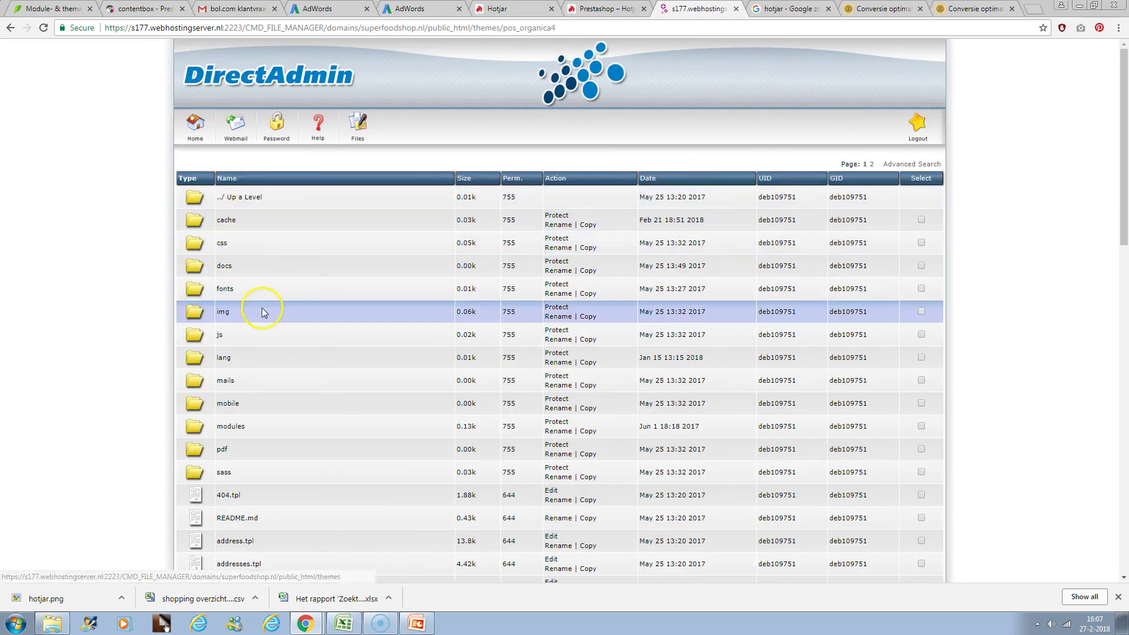
scroll(263, 312, "down", 2)
scroll(263, 312, "up", 2)
scroll(259, 306, "down", 1)
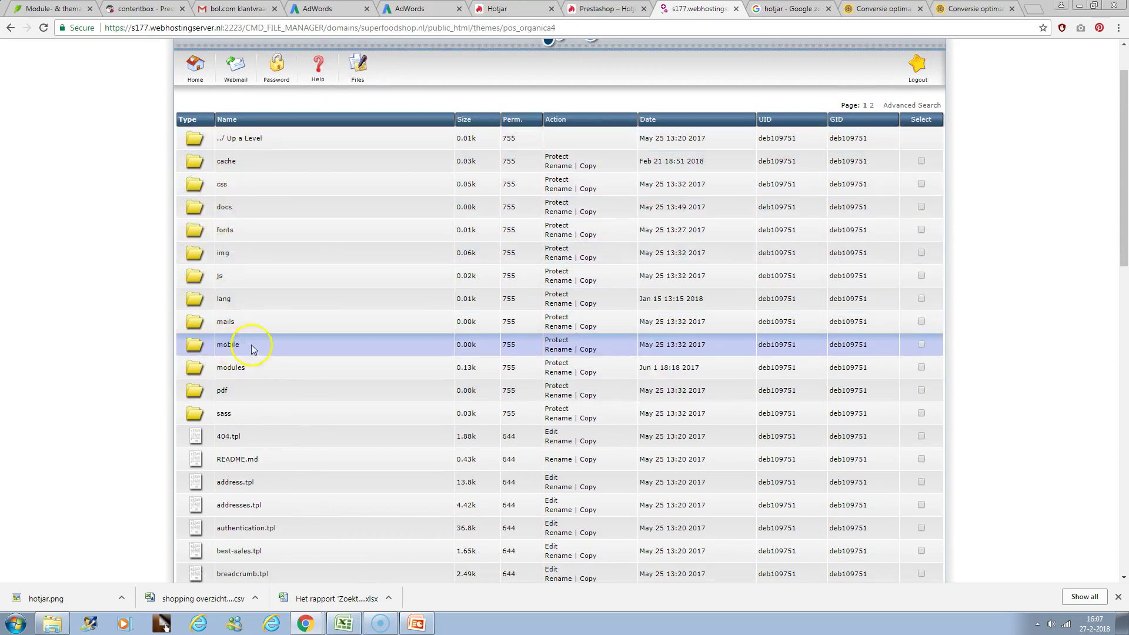
scroll(259, 344, "down", 3)
scroll(263, 343, "down", 2)
scroll(267, 294, "down", 3)
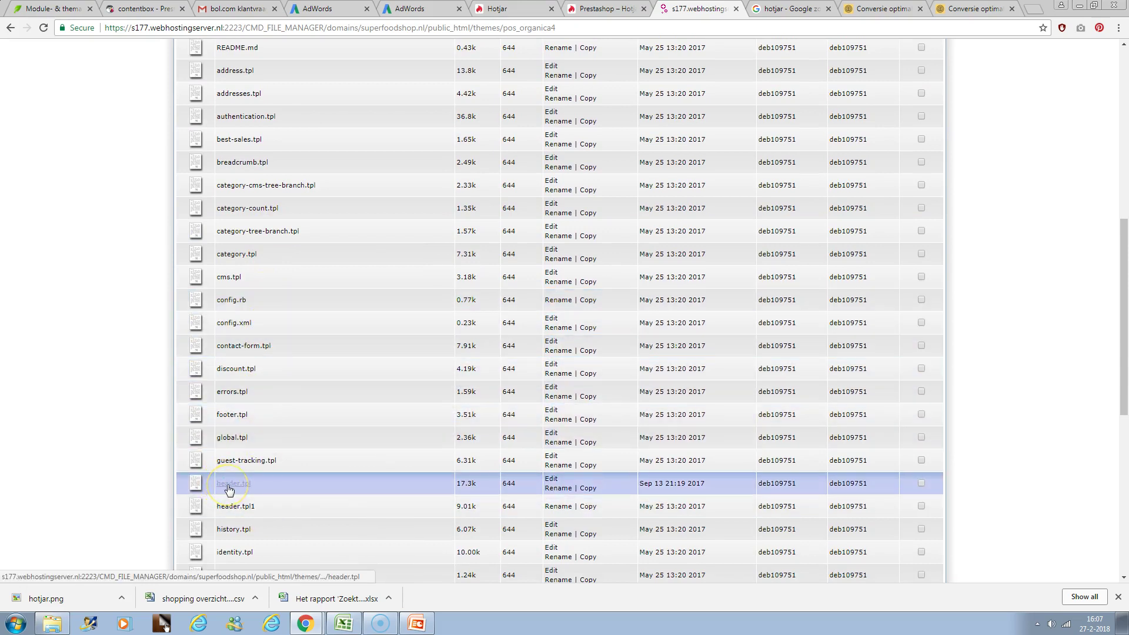
left_click(551, 479)
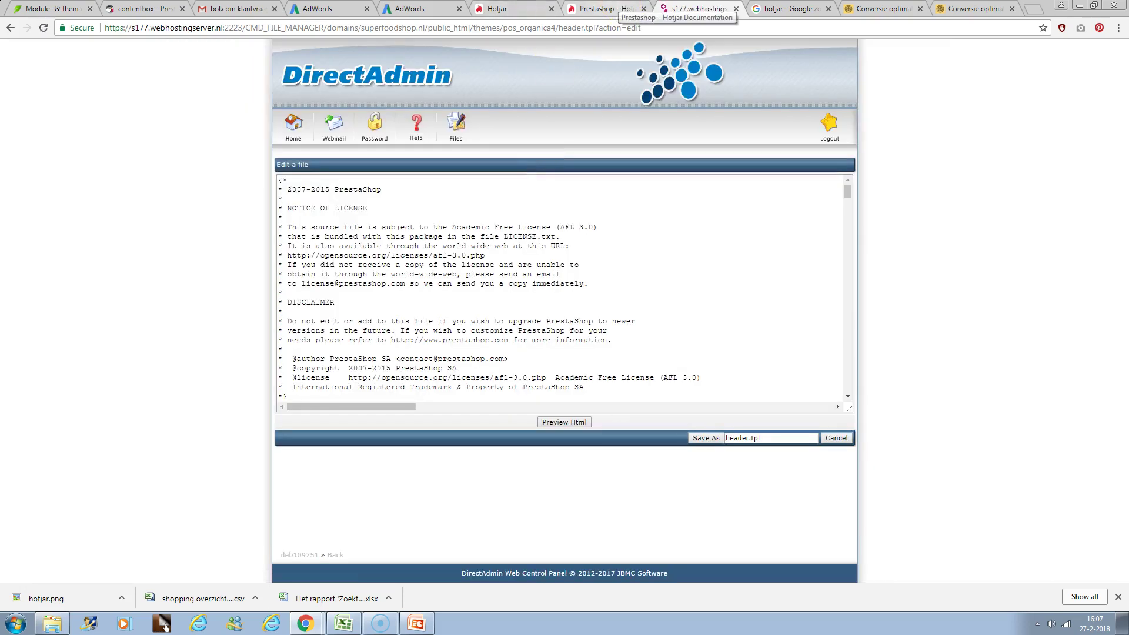
- Copy the tracking code again in Hotjar and scroll the PrestaShop guide to its template section
left_click(615, 9)
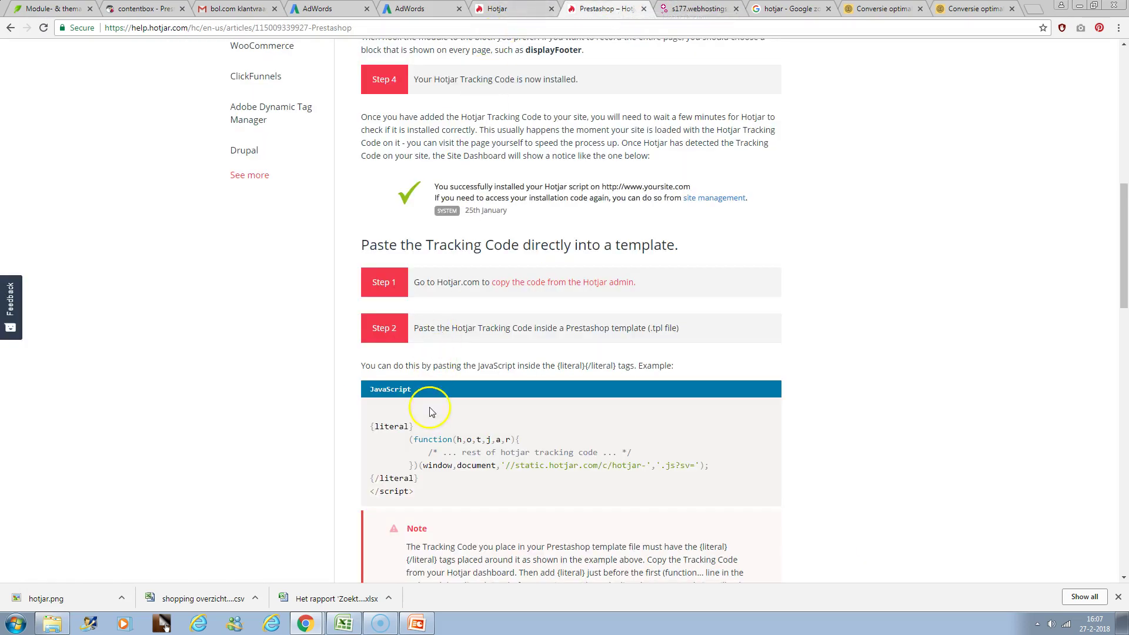
left_click(511, 11)
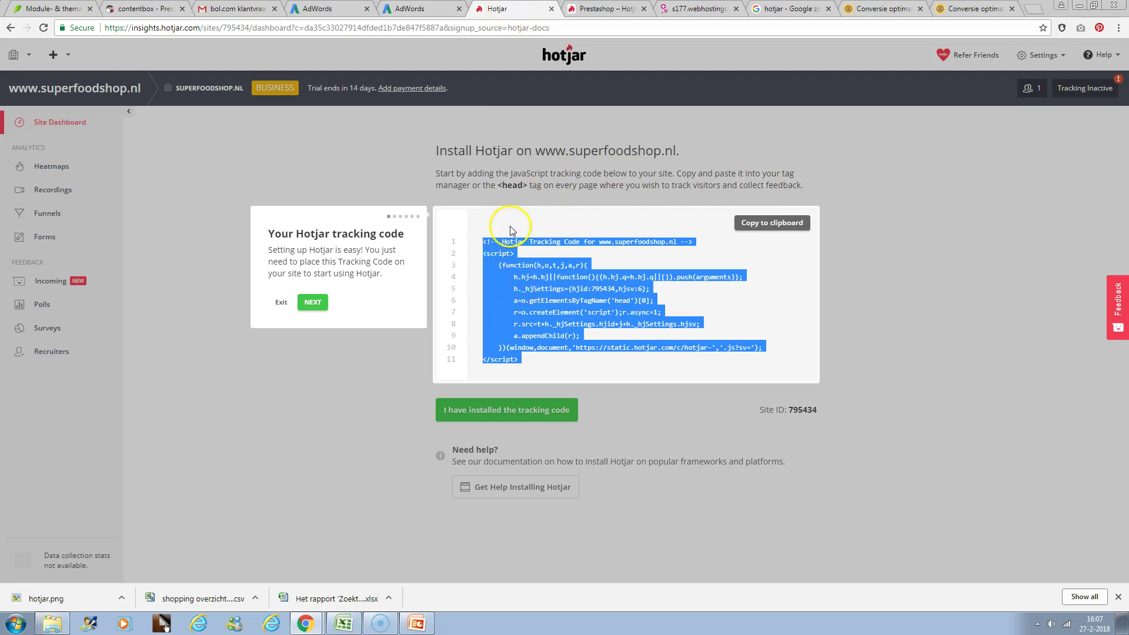
left_click(787, 224)
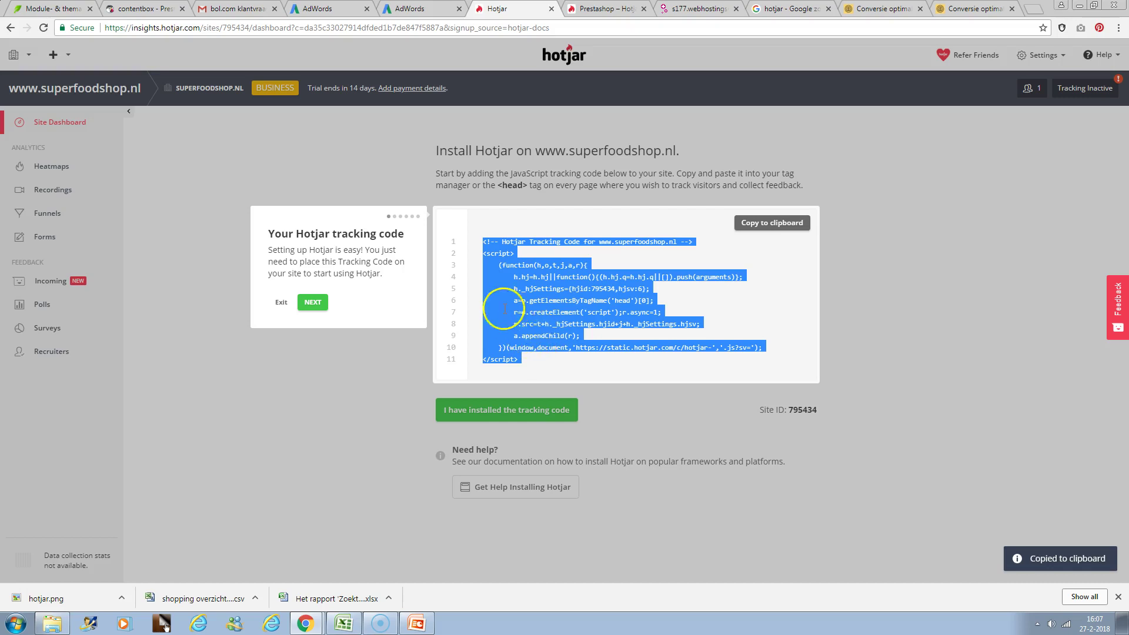
left_click(606, 8)
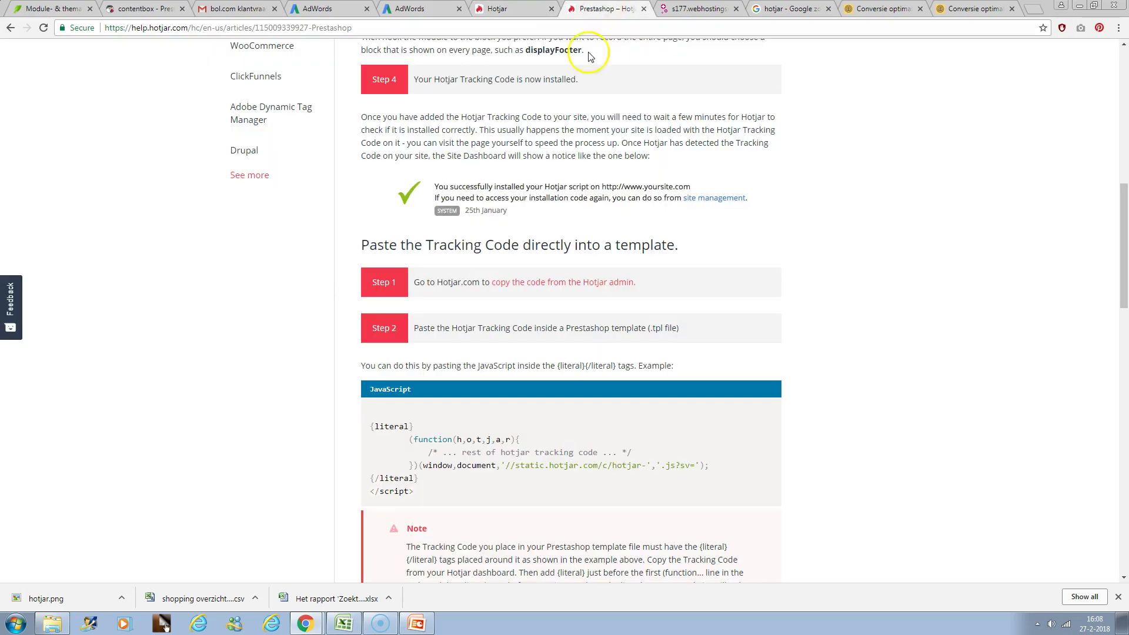
scroll(492, 292, "down", 2)
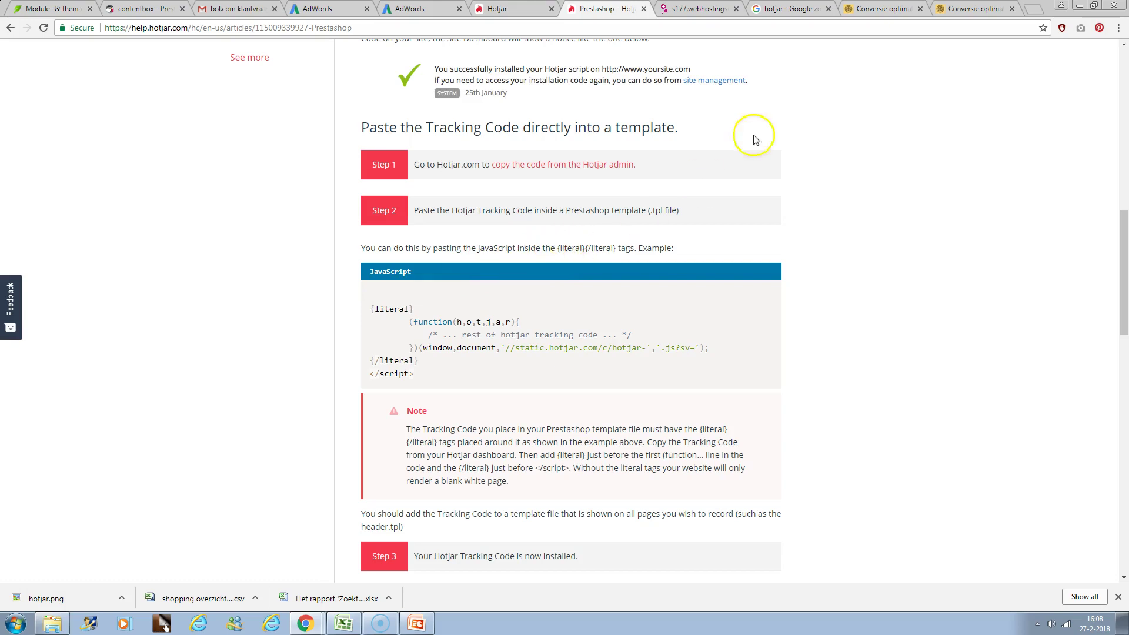
- Scroll through header.tpl to locate the head tag, checking Hotjar's placement advice
left_click(694, 9)
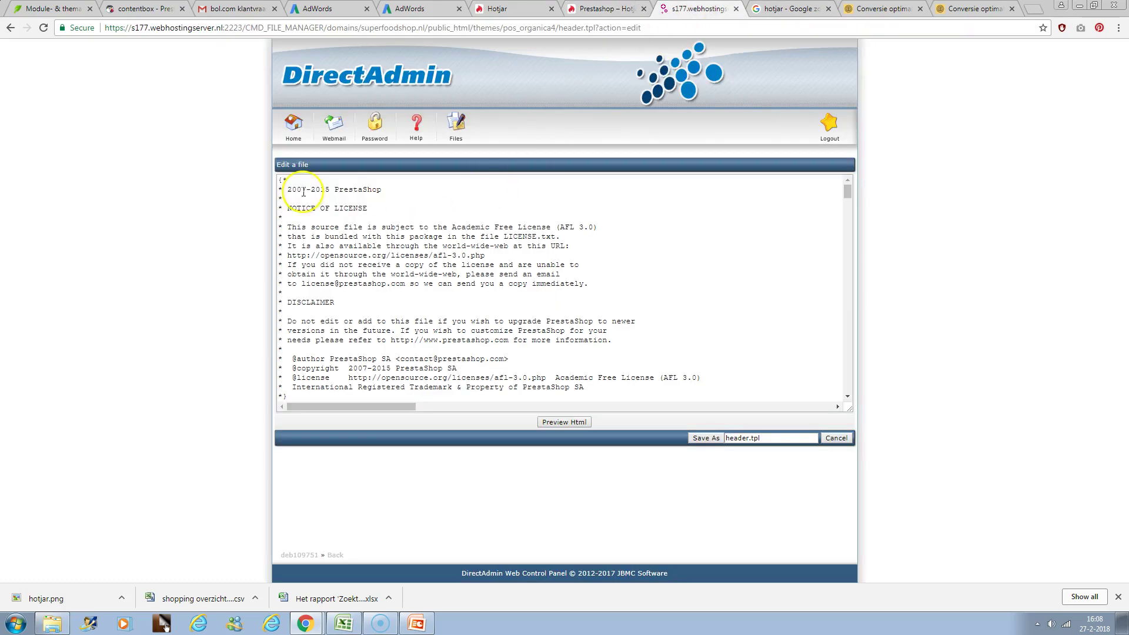
scroll(382, 255, "down", 1)
scroll(358, 247, "down", 1)
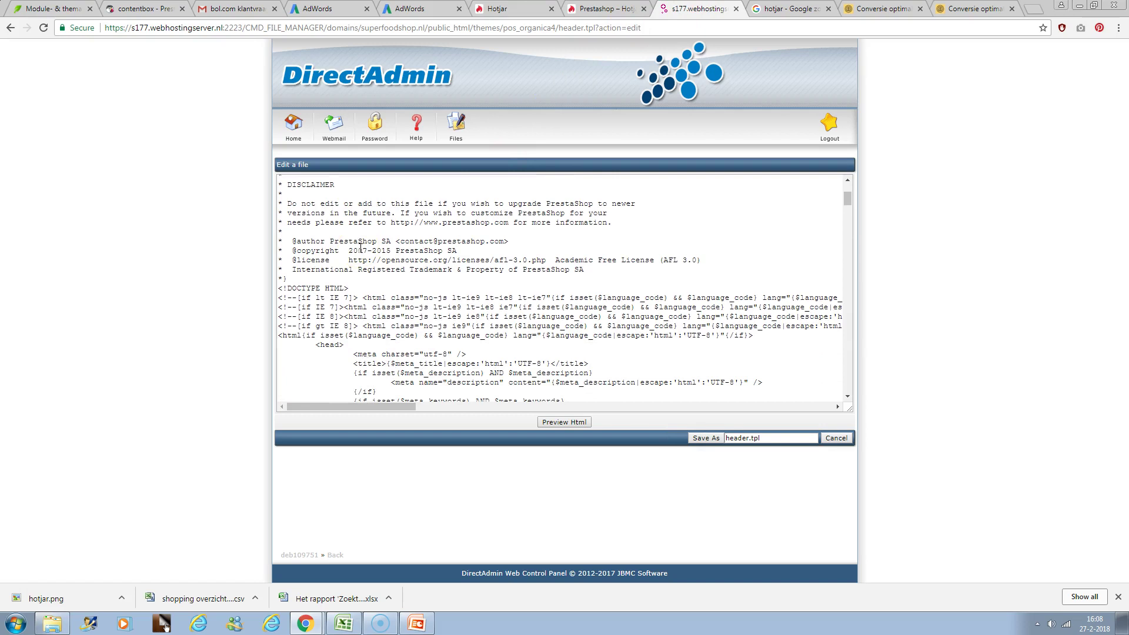
scroll(361, 247, "down", 3)
scroll(361, 253, "up", 5)
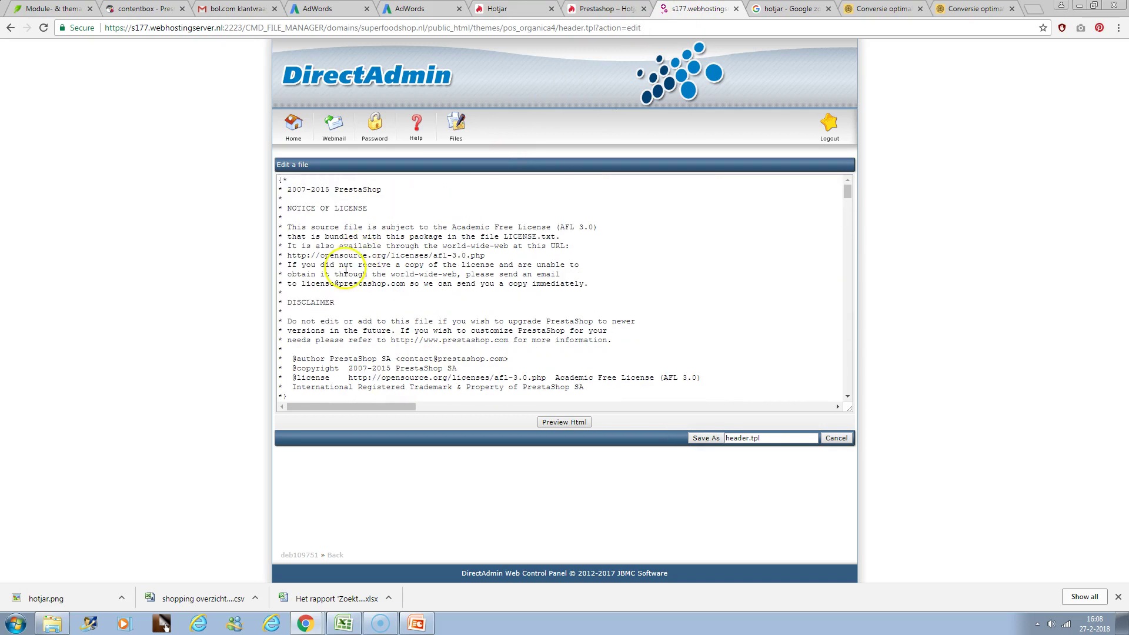
scroll(344, 271, "down", 1)
scroll(346, 276, "down", 1)
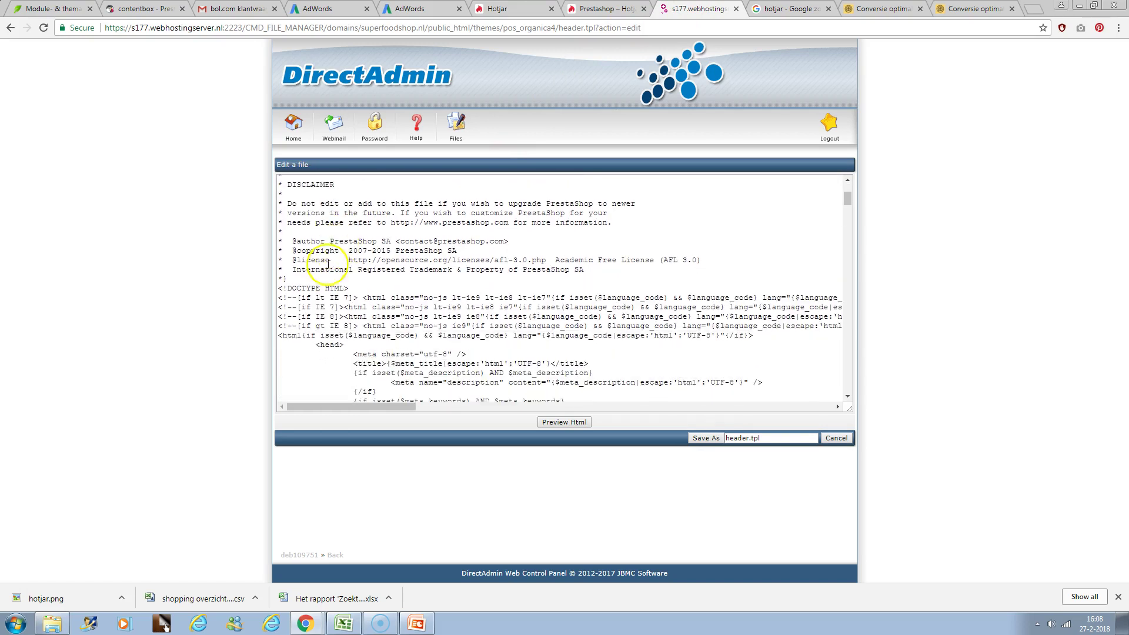
scroll(356, 290, "down", 1)
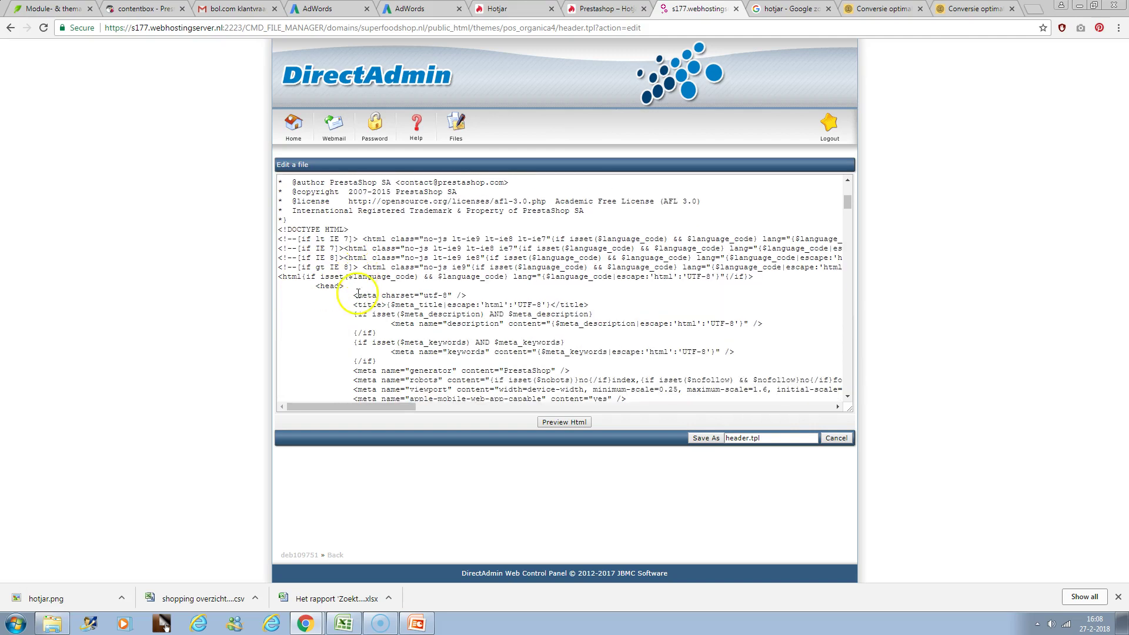
left_click(519, 10)
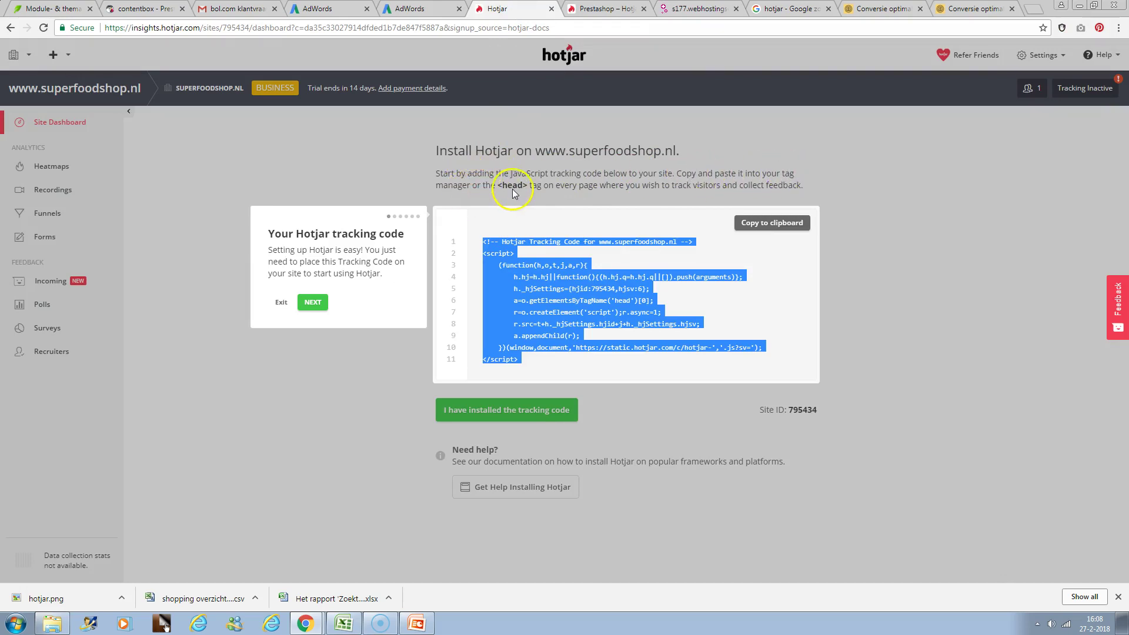
left_click(700, 9)
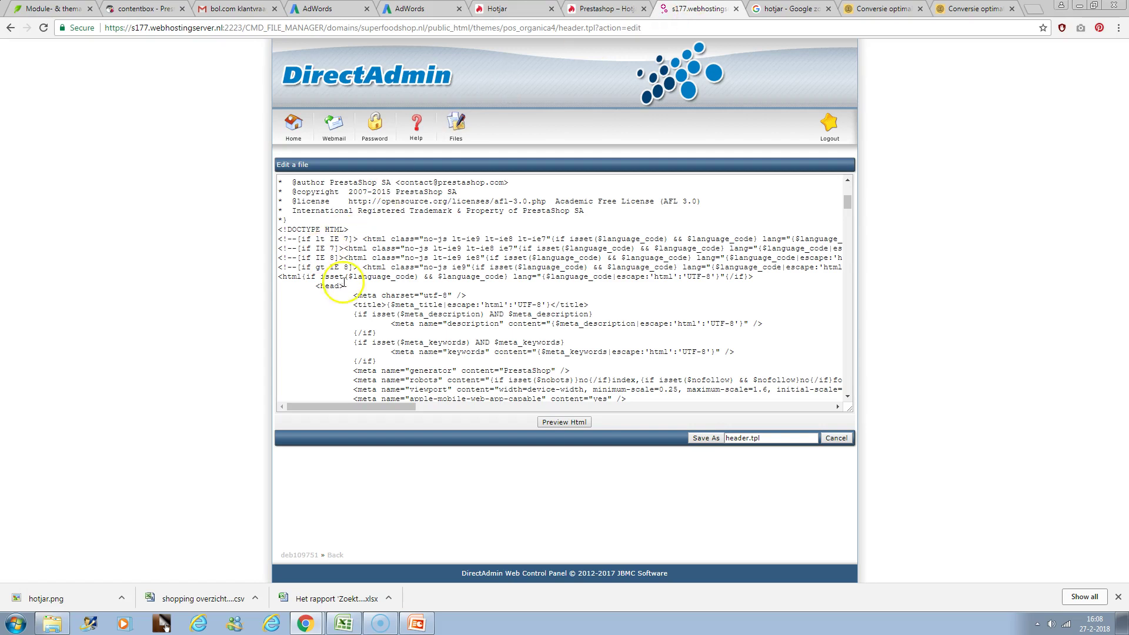
- Paste the Hotjar tracking code on a new line right after <head>
left_click(362, 284)
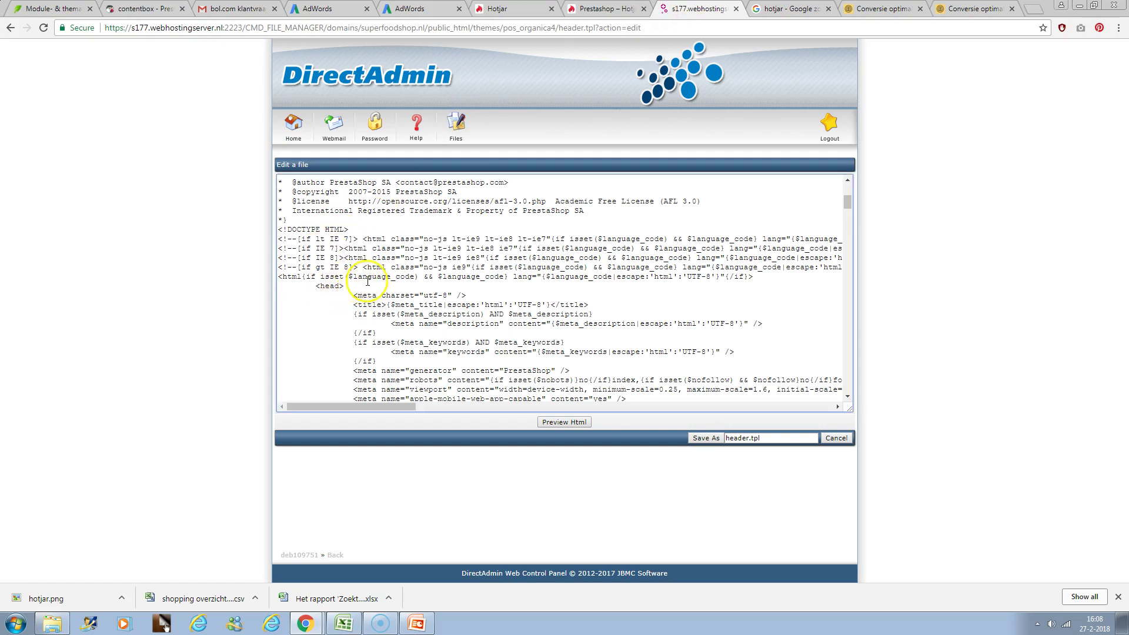
scroll(367, 281, "down", 1)
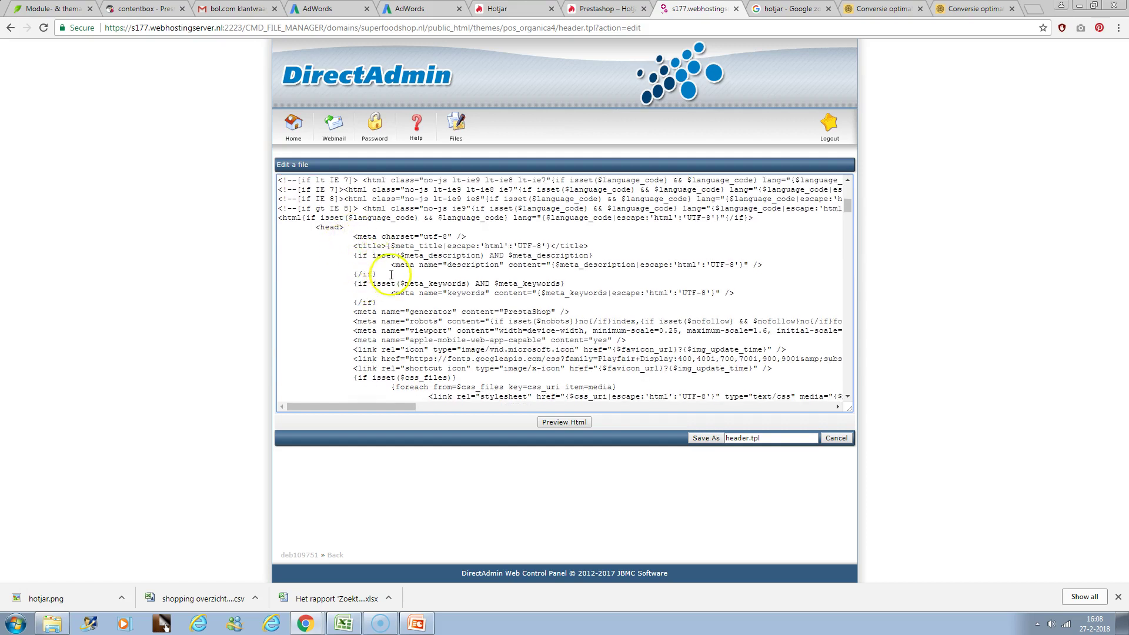
scroll(391, 275, "down", 1)
scroll(383, 308, "up", 2)
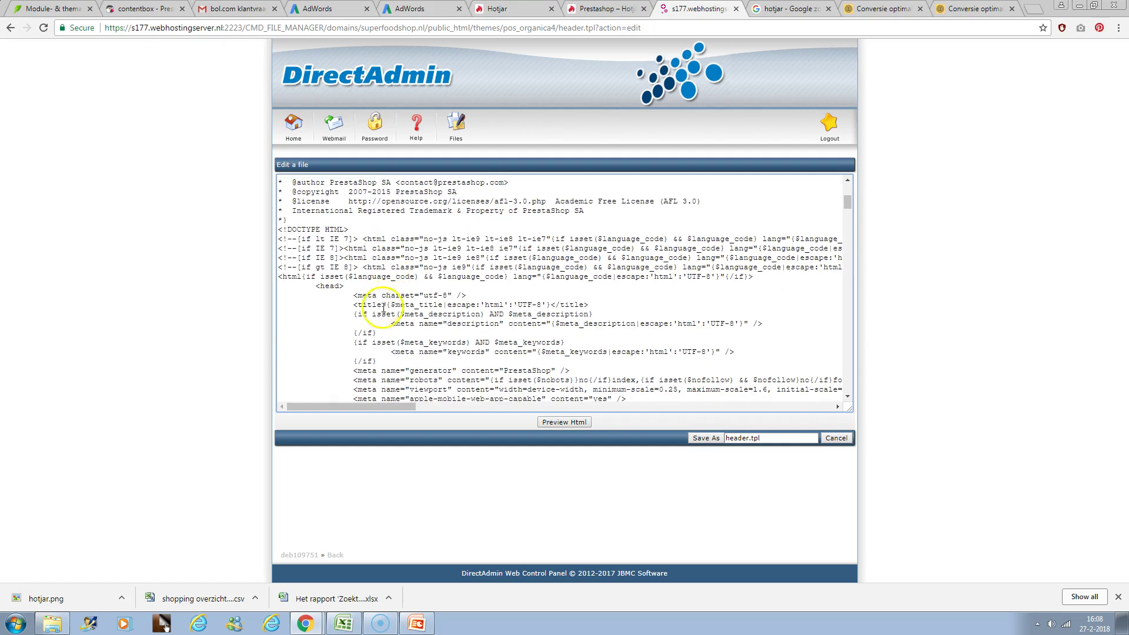
key("Return")
key("Return")
key("Return")
key("Return")
key("Return")
key("Return")
key("ctrl+v")
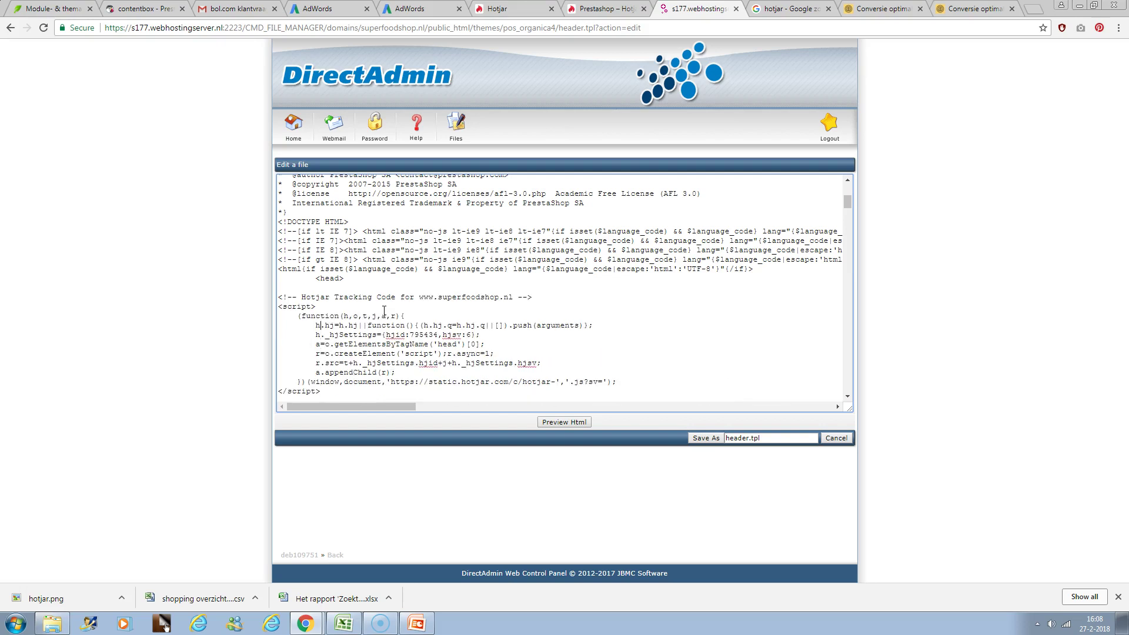
- Consult the {literal} example and add a new line below the closing script tag
left_click(507, 8)
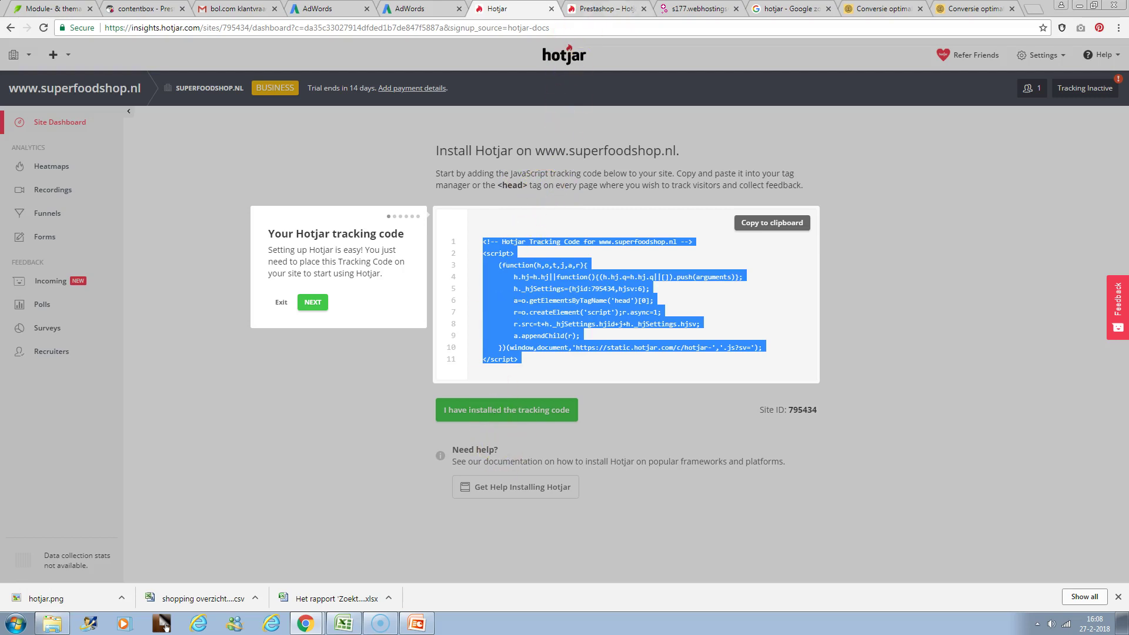
left_click(583, 8)
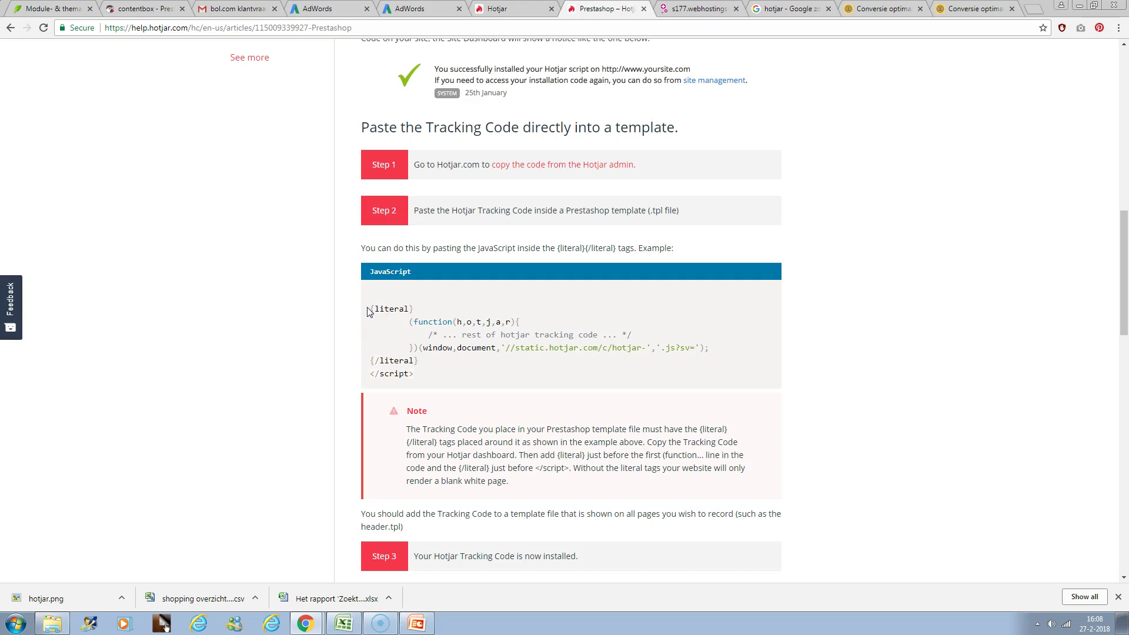
left_click_drag(369, 311, 422, 318)
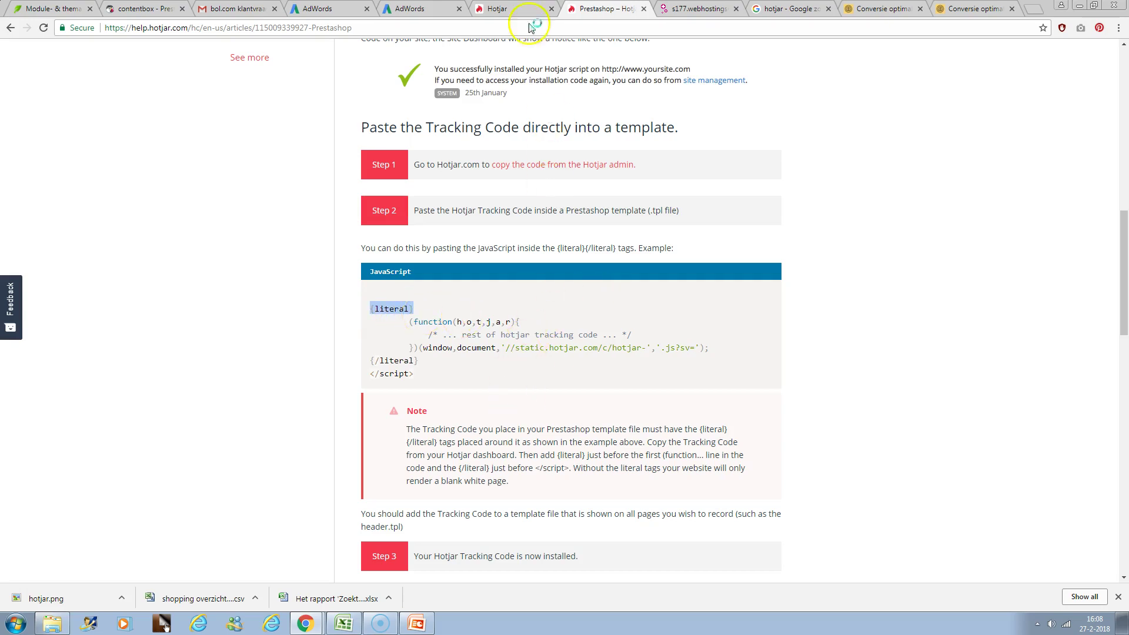
left_click(700, 8)
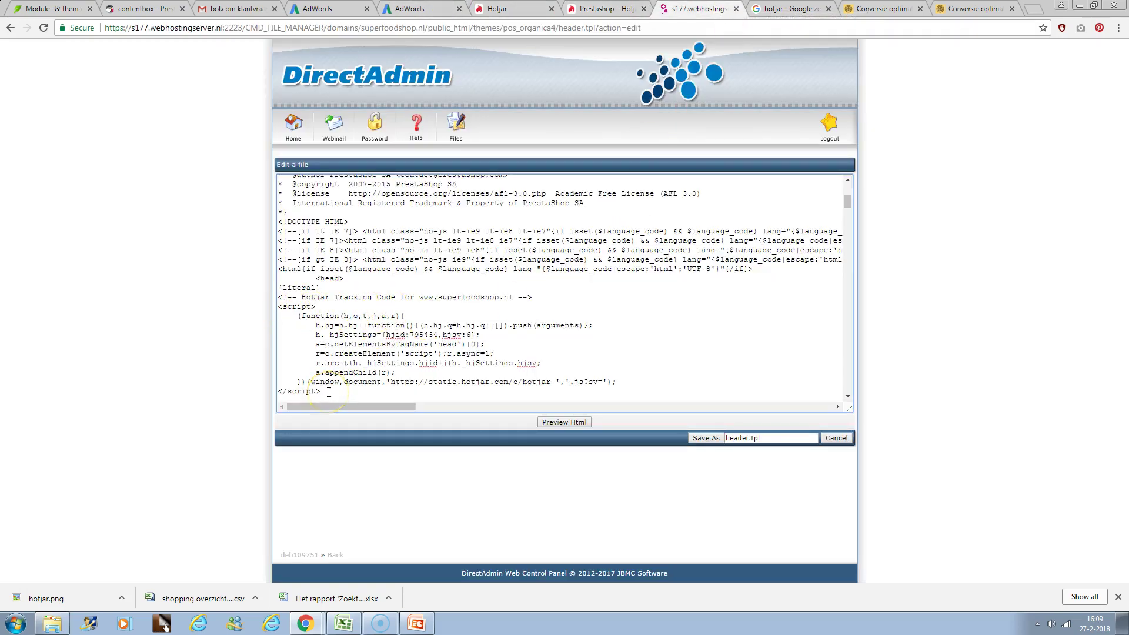
key("Return")
type("{/literal}")
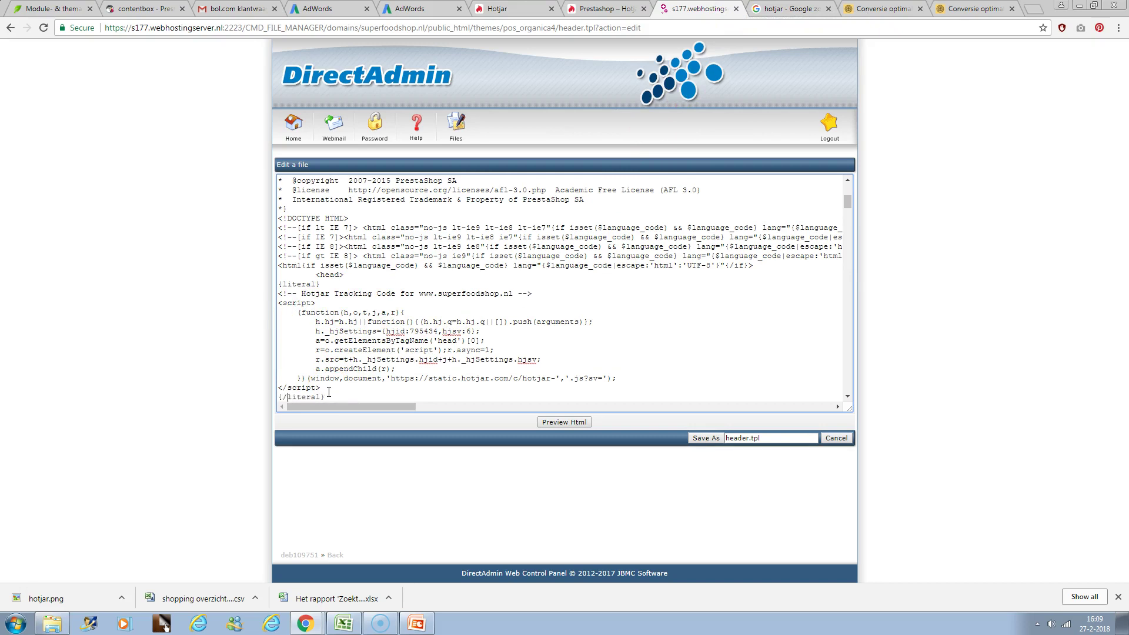
- Recheck the Hotjar instructions and save the edited header.tpl
left_click(508, 10)
left_click(606, 8)
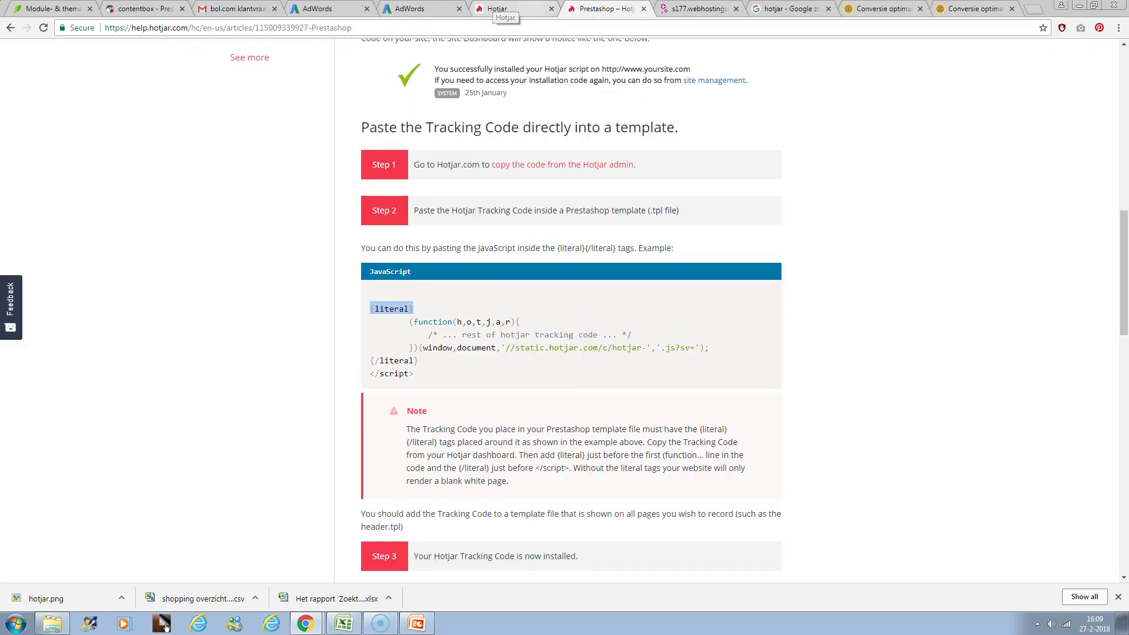
left_click(700, 9)
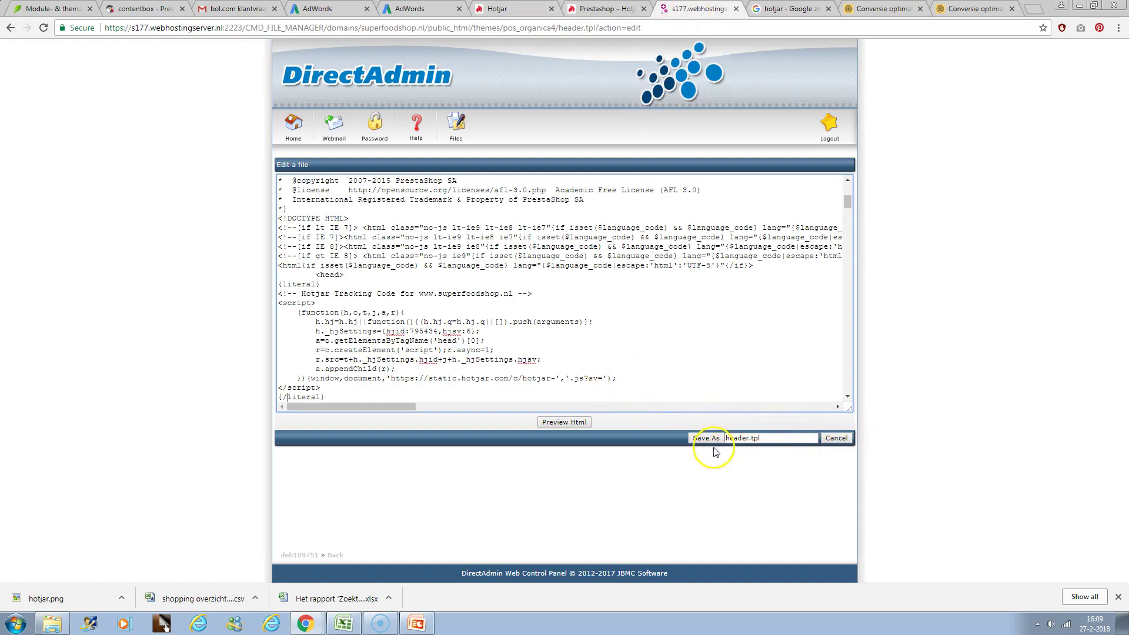
left_click(697, 441)
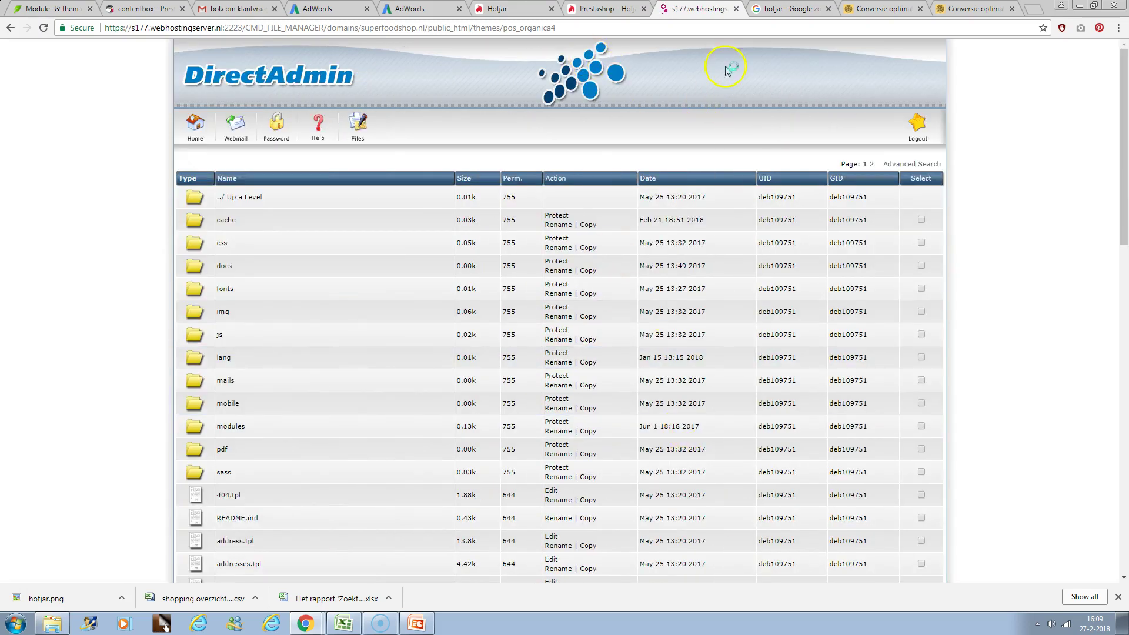
- Reselect the Hotjar tracking code snippet and copy it to the clipboard
key("ctrl+shift+Tab")
key("ctrl+shift+Tab")
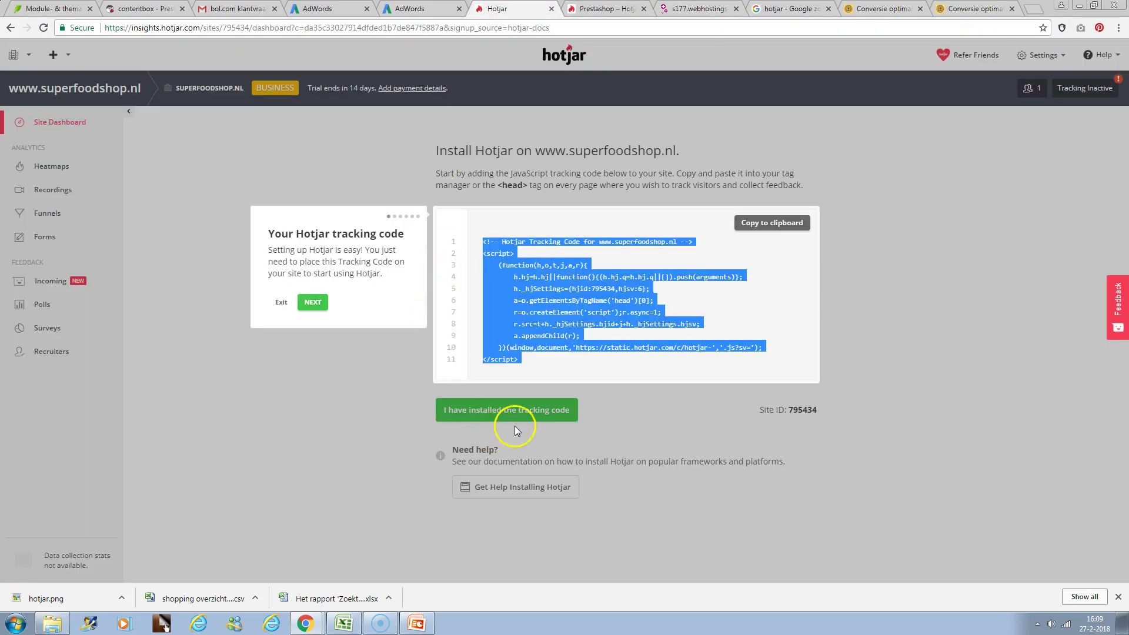
left_click(480, 413)
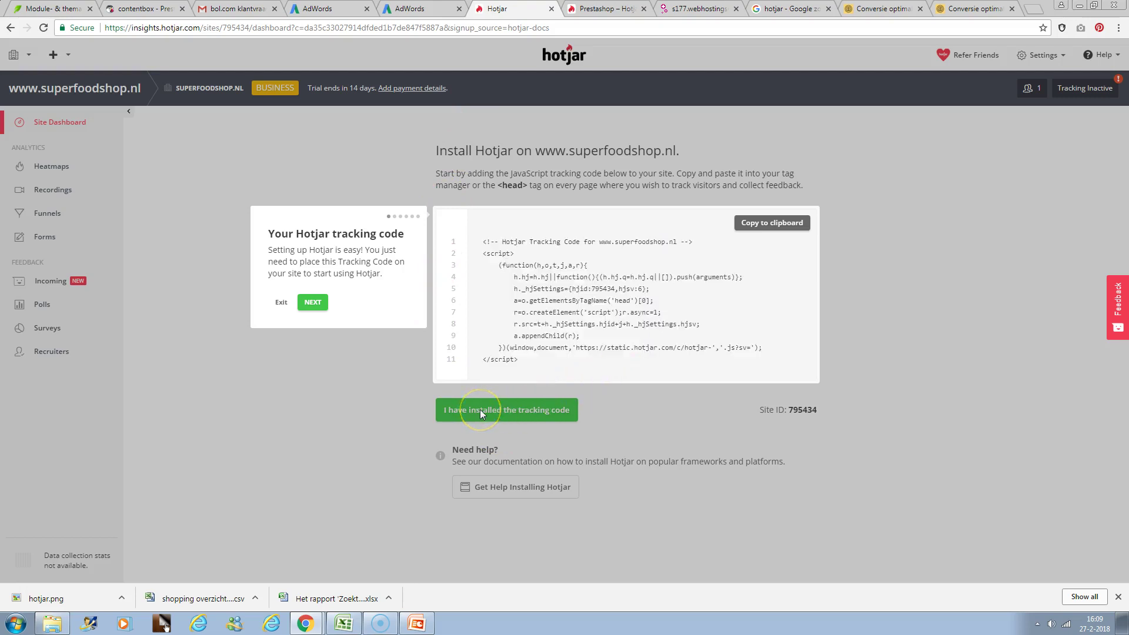
left_click(549, 345)
left_click(505, 410)
left_click(776, 222)
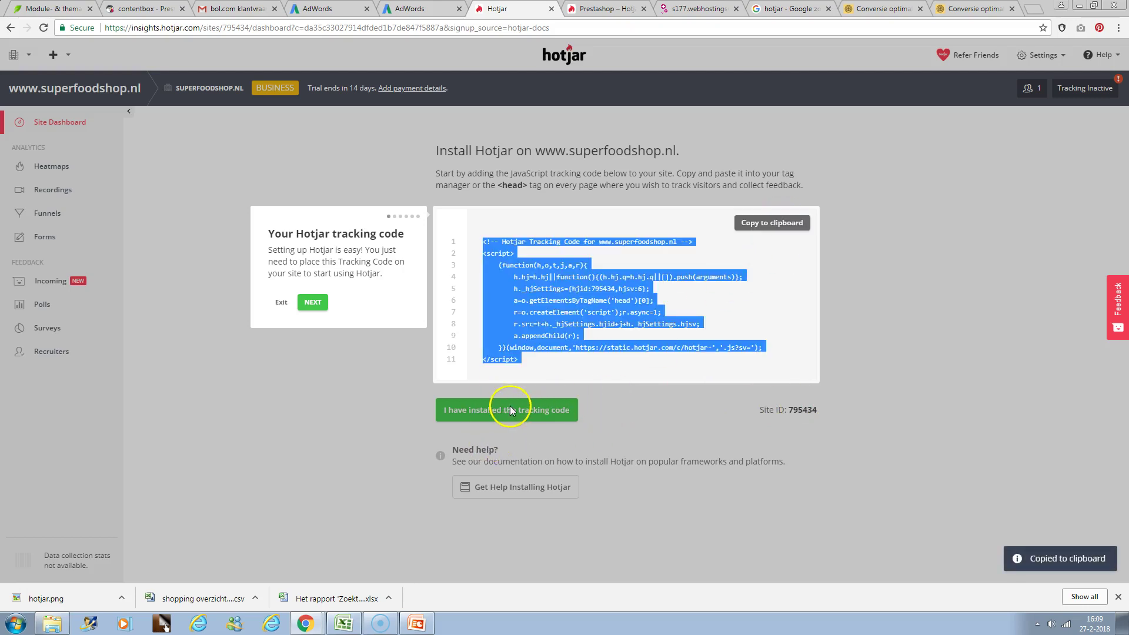
- Advance the onboarding tour past the verify, sites, tools and settings steps, then close it
left_click(310, 301)
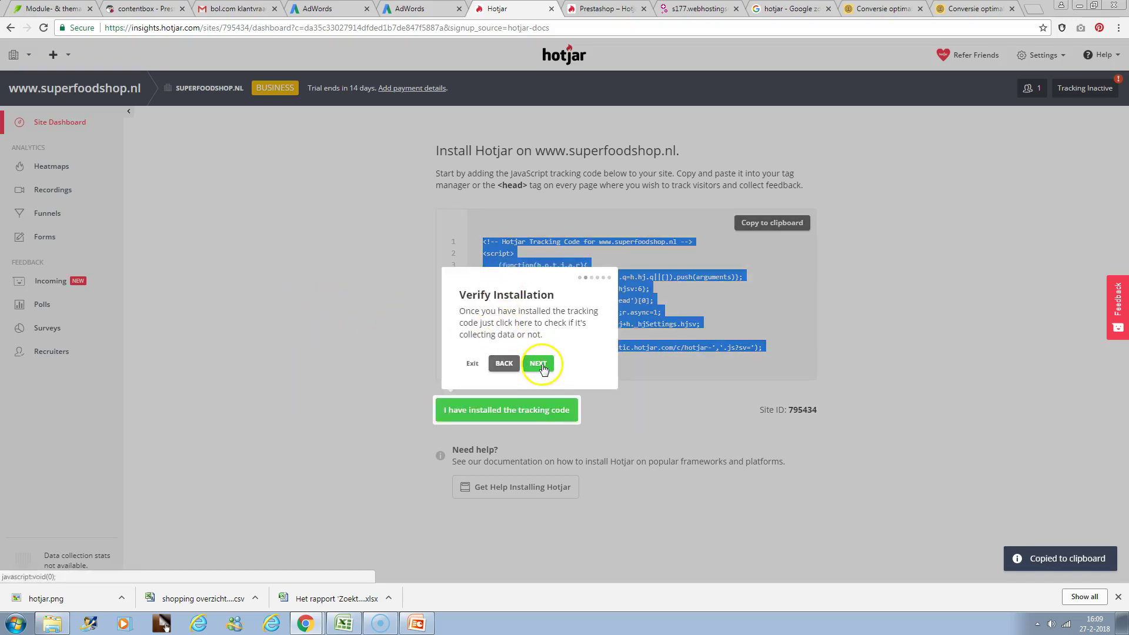
left_click(539, 364)
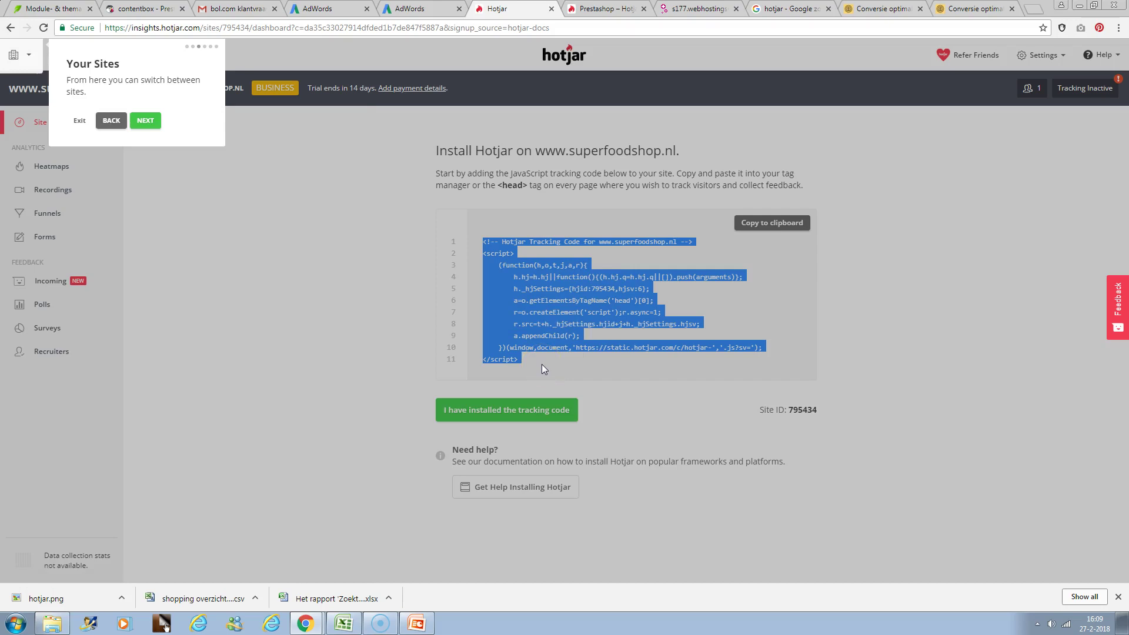
left_click(147, 121)
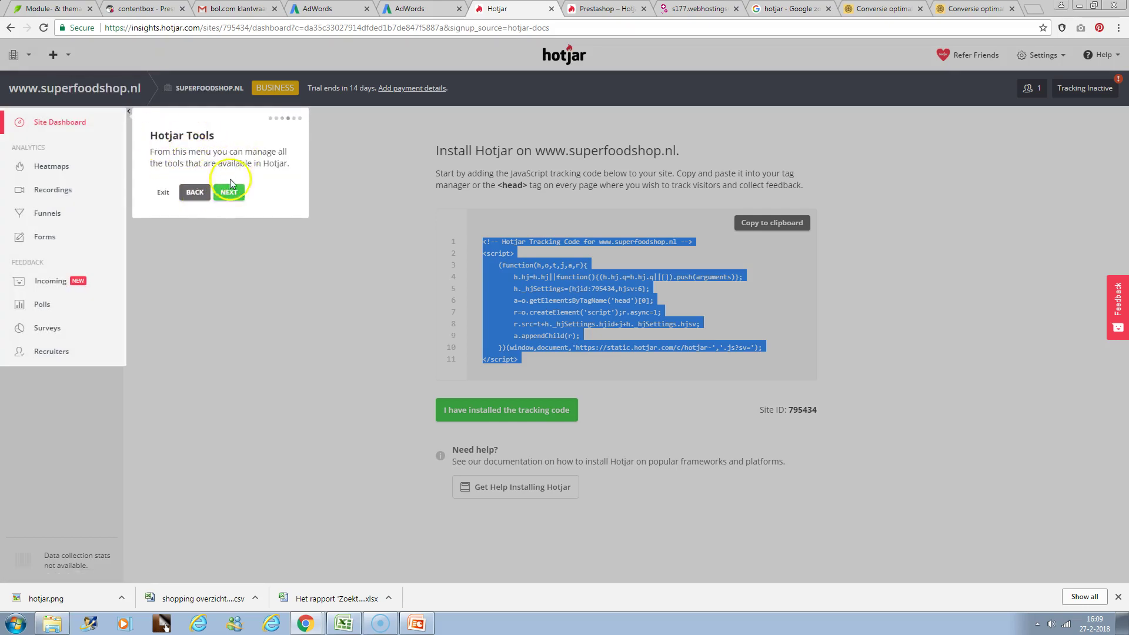
left_click(238, 194)
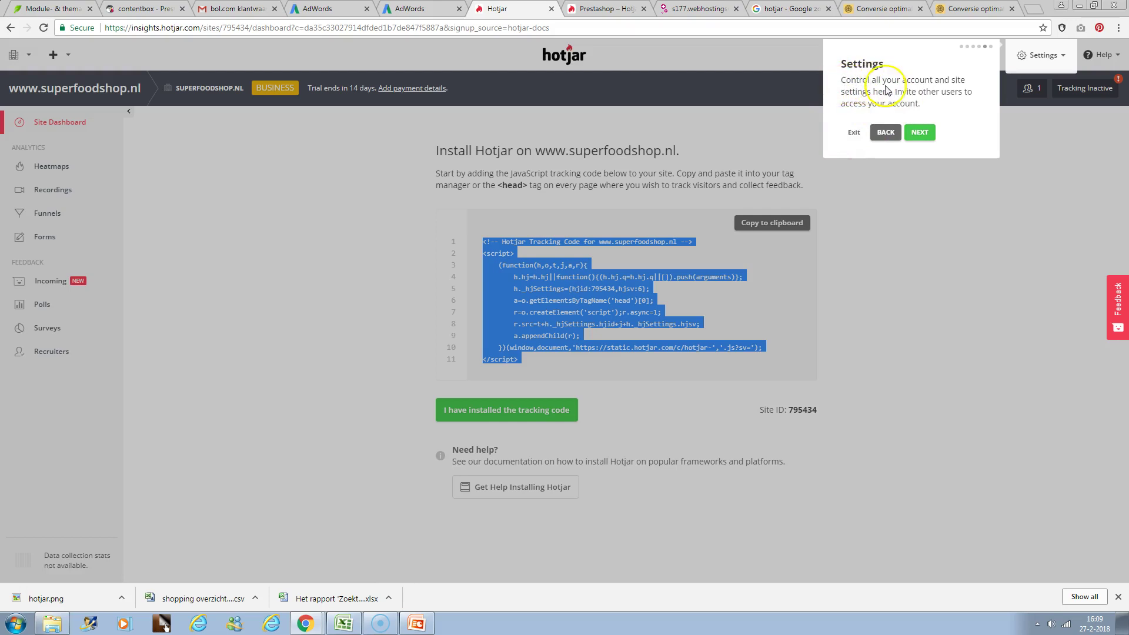
left_click(916, 134)
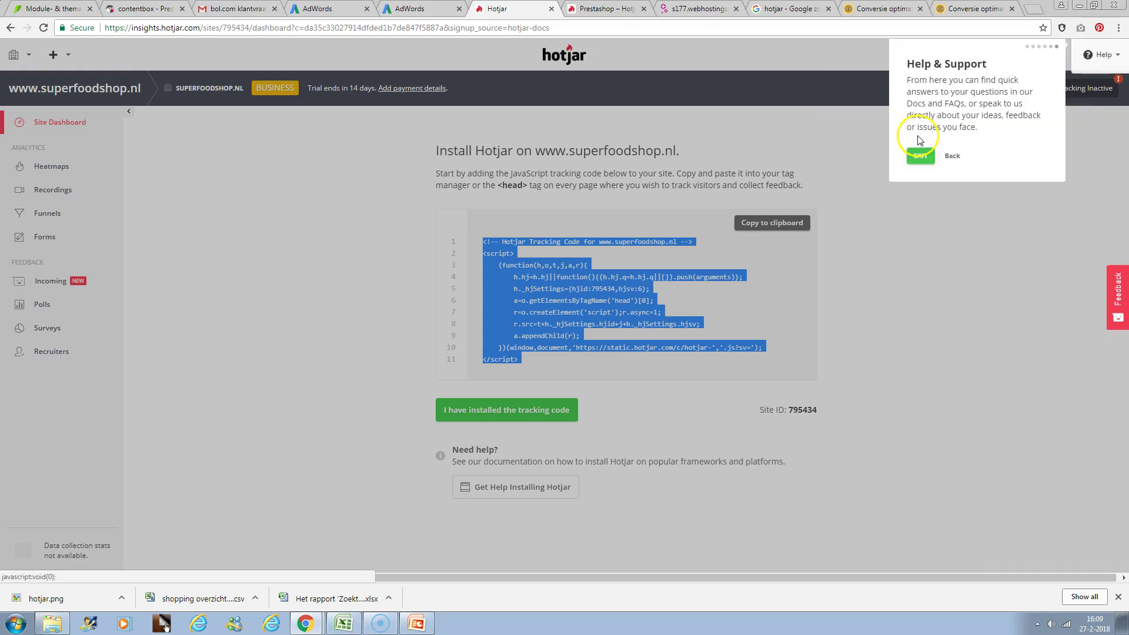
left_click(923, 157)
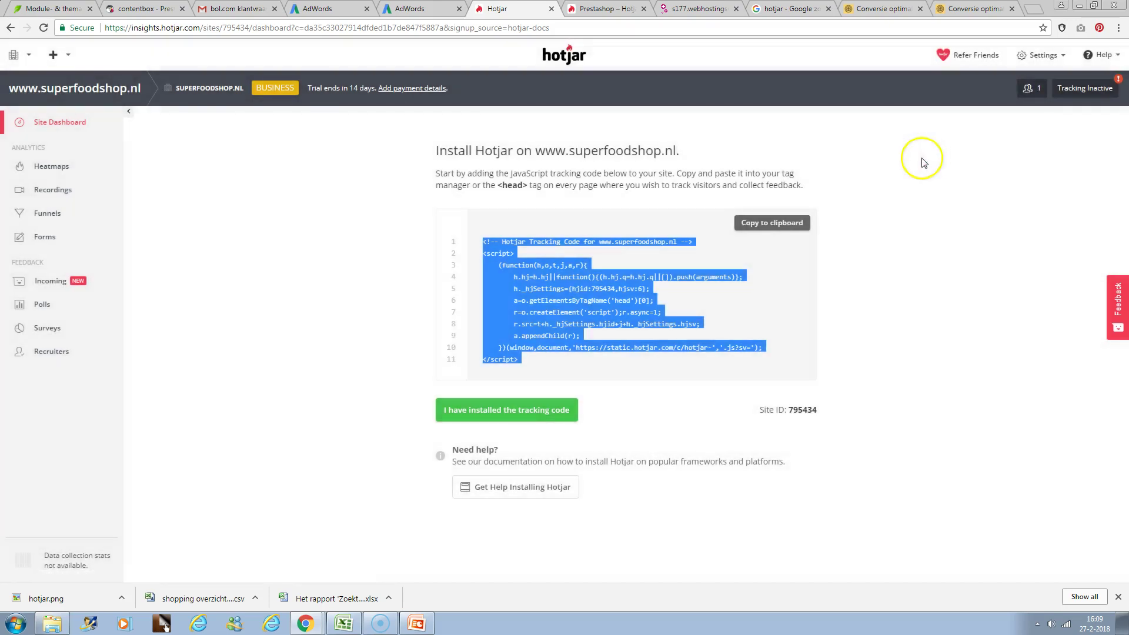
left_click(537, 410)
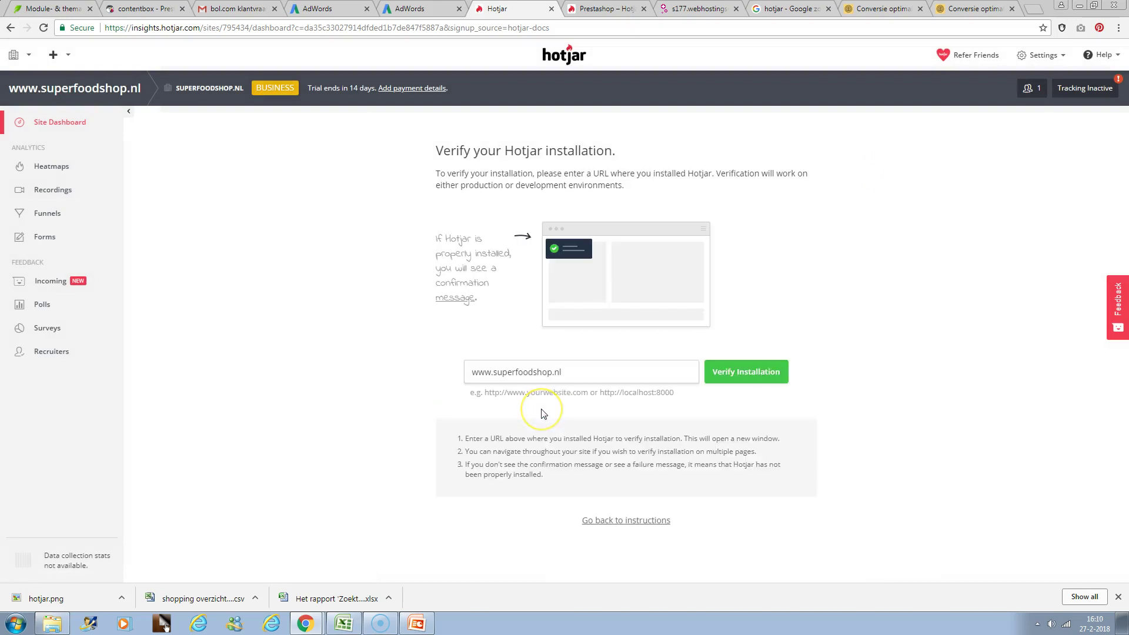
left_click(609, 370)
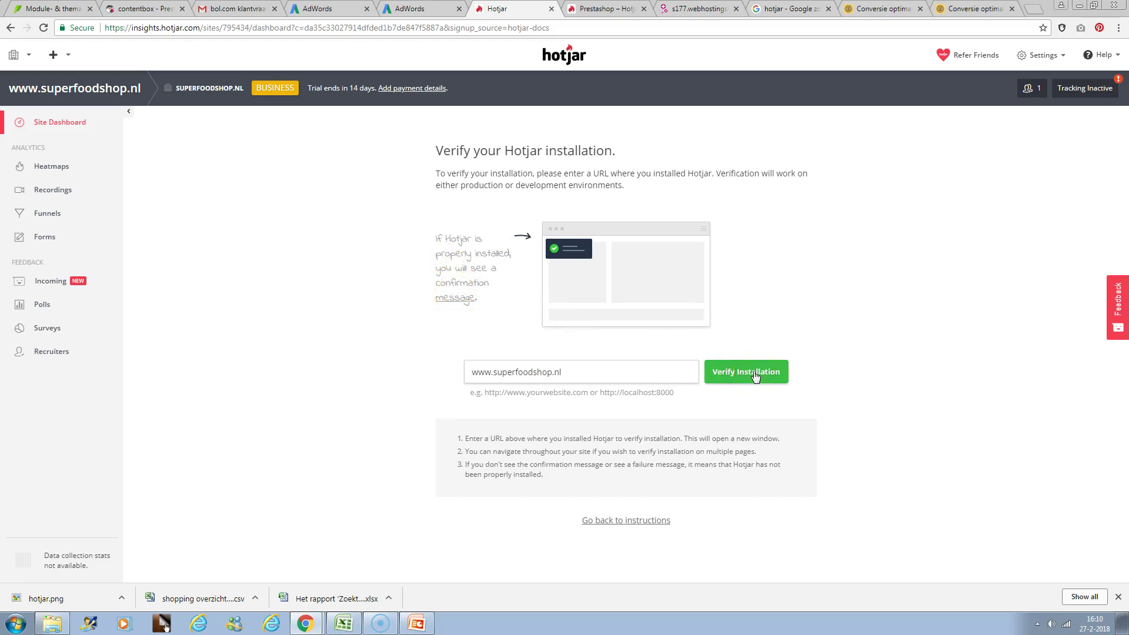
left_click(629, 366)
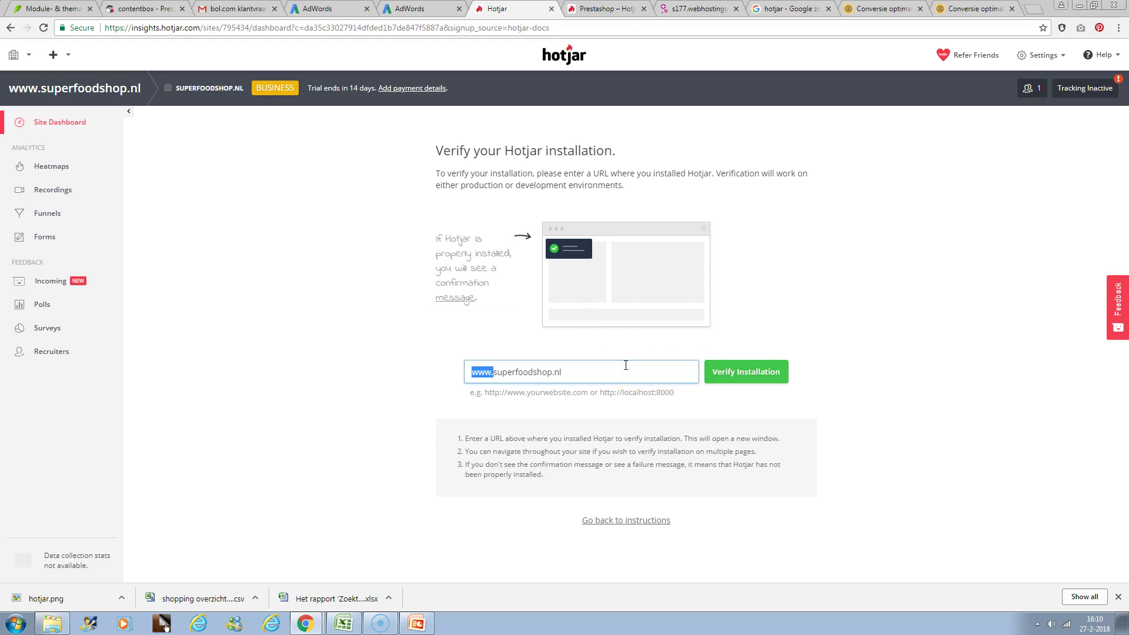
type("htt")
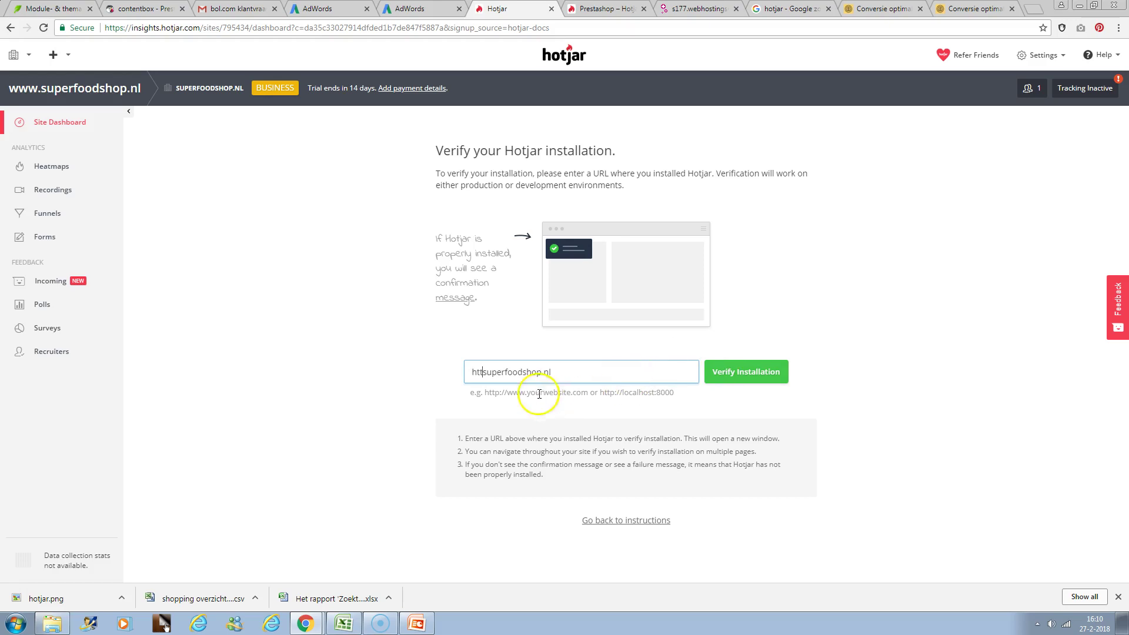
double_click(495, 393)
type("ps://")
left_click(758, 372)
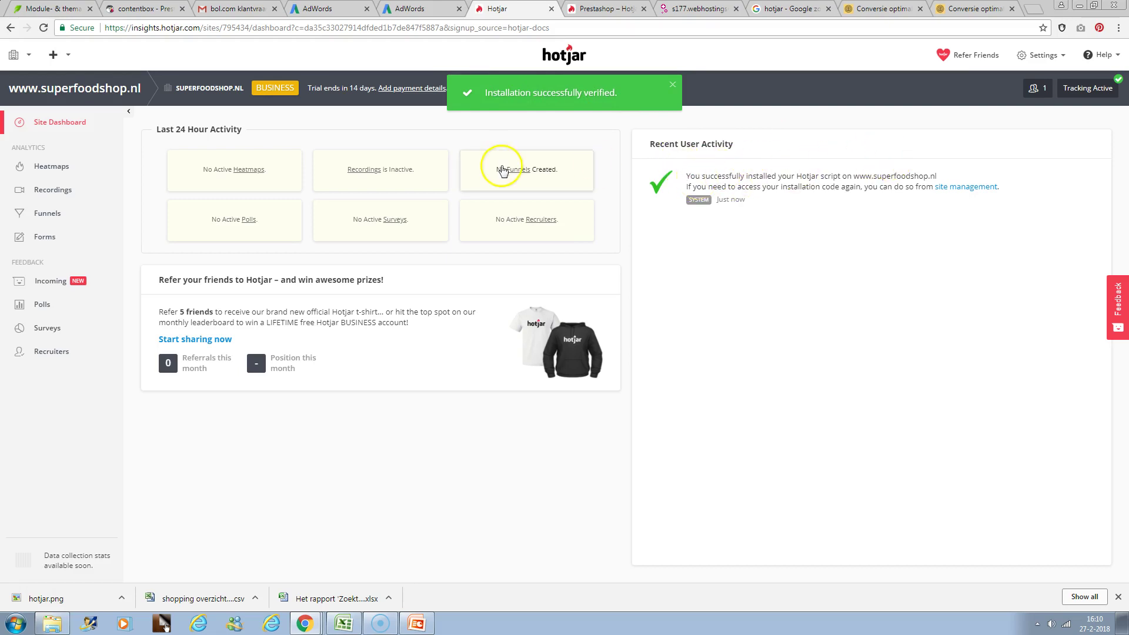
- Highlight the {literal} tag in the Prestashop article's template example and scroll through the surrounding section
key("ctrl+Tab")
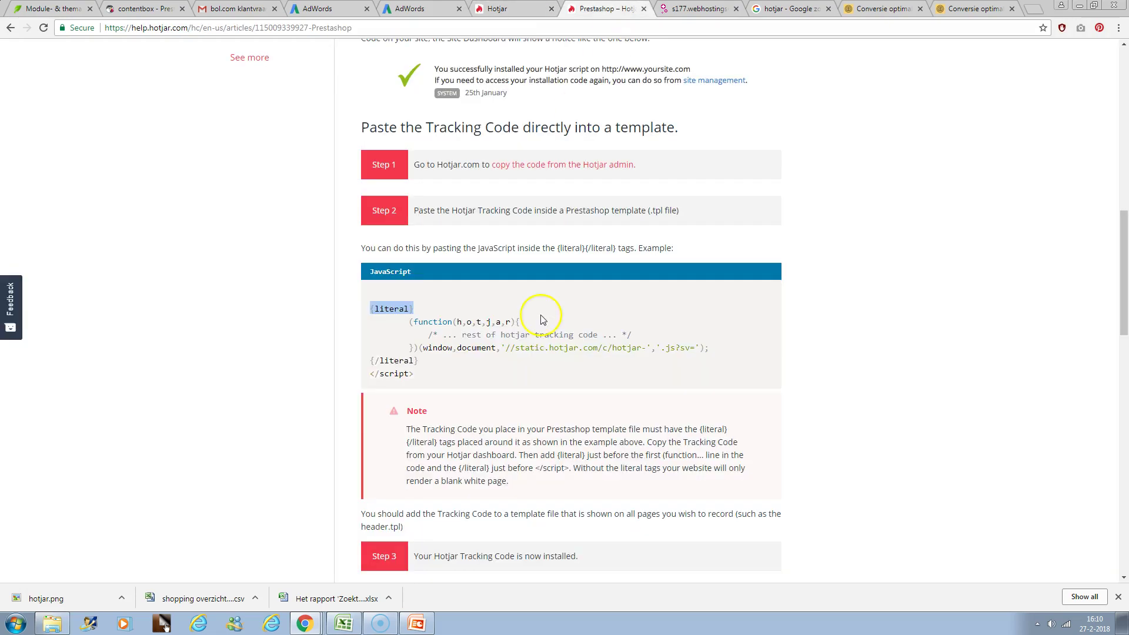
double_click(375, 308)
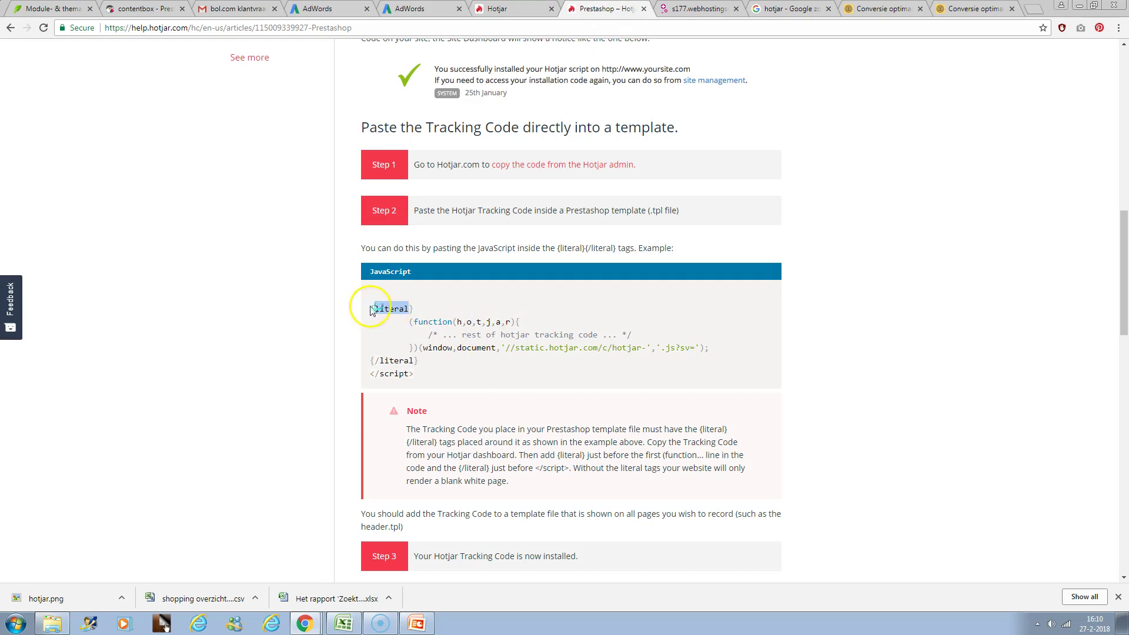
left_click_drag(370, 309, 414, 309)
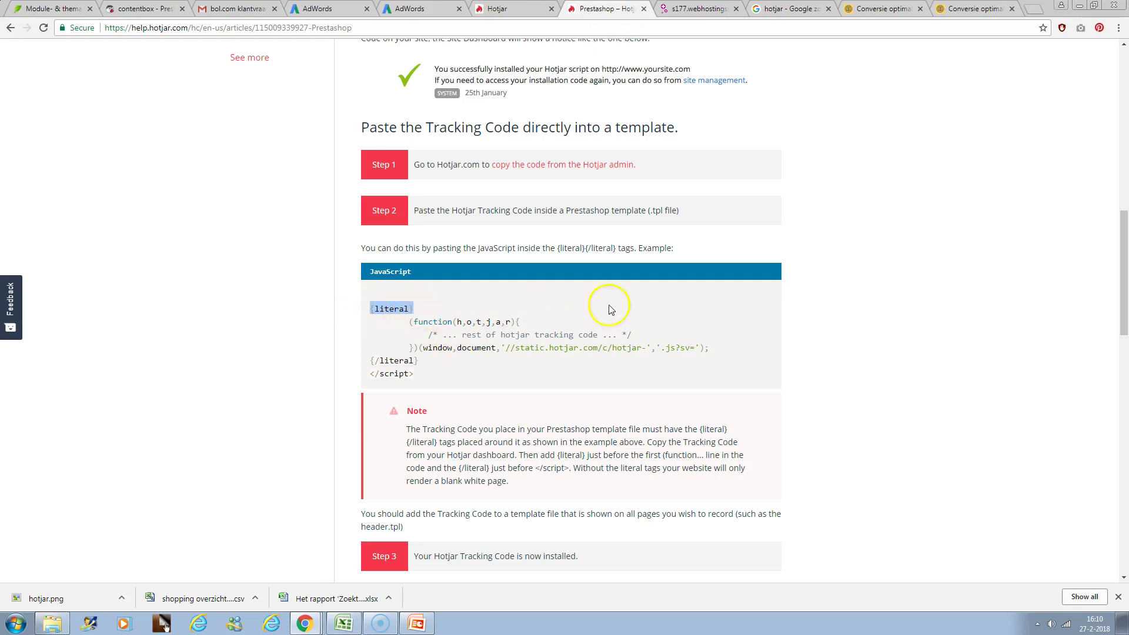
scroll(609, 310, "up", 4)
scroll(608, 310, "up", 3)
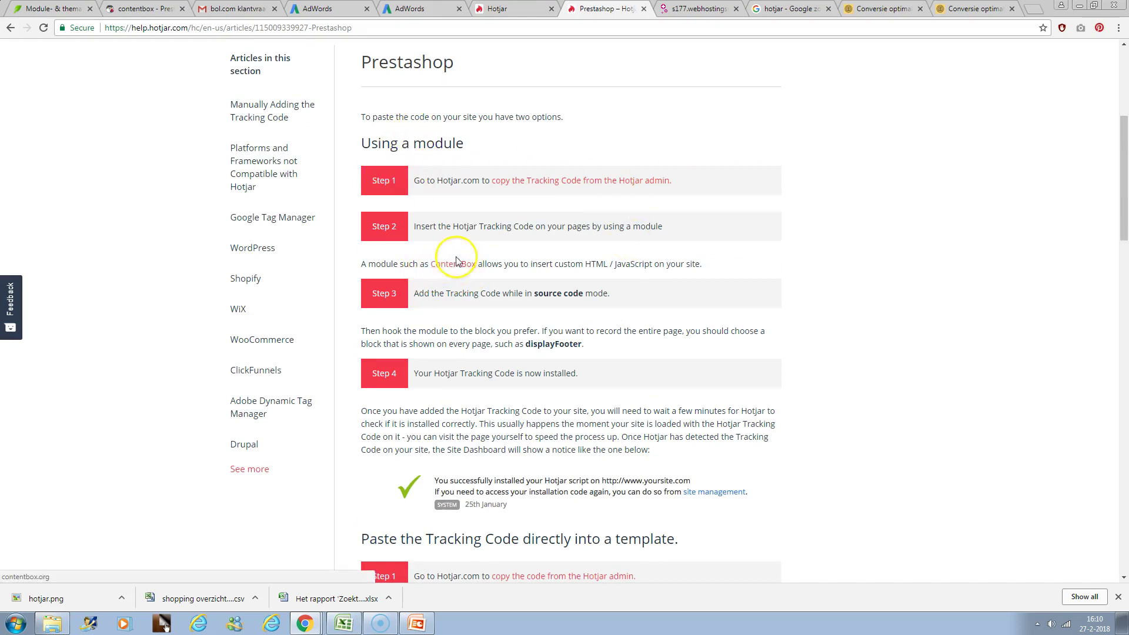
scroll(436, 267, "up", 3)
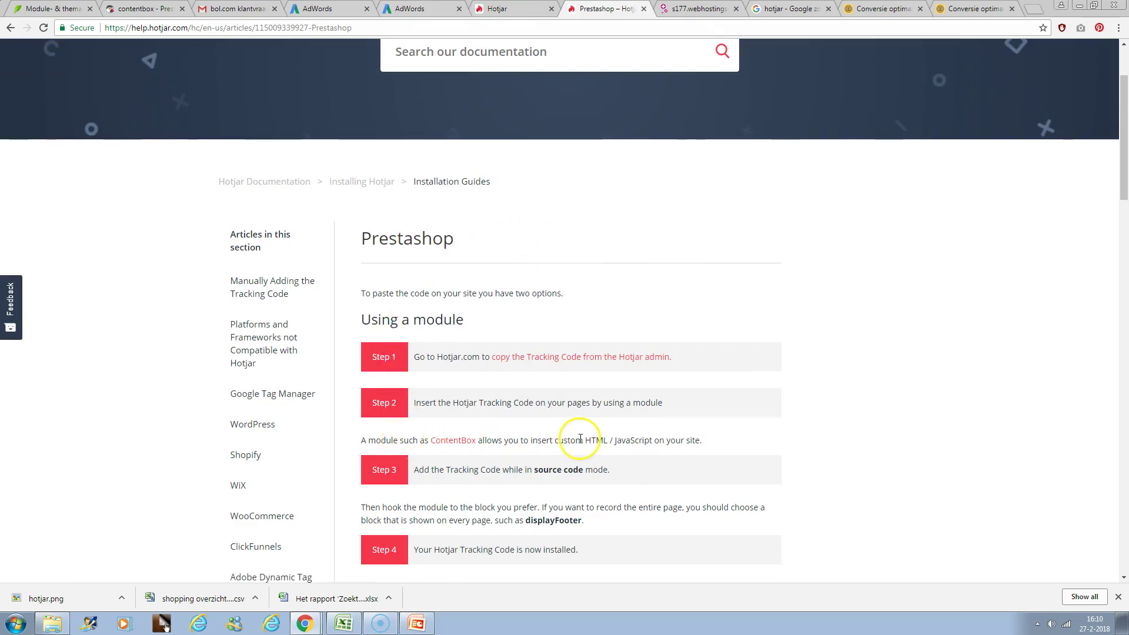
scroll(557, 384, "down", 5)
scroll(542, 373, "down", 2)
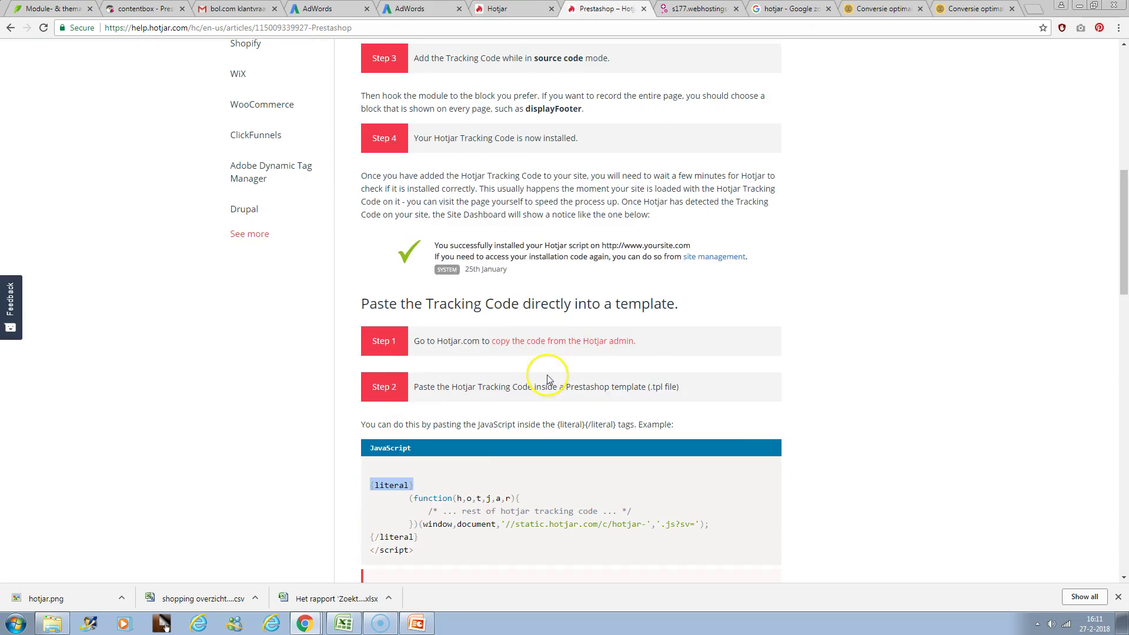
- Check the DirectAdmin file manager, return to the Prestashop article, then bring up the PowerPoint title slide
left_click(697, 9)
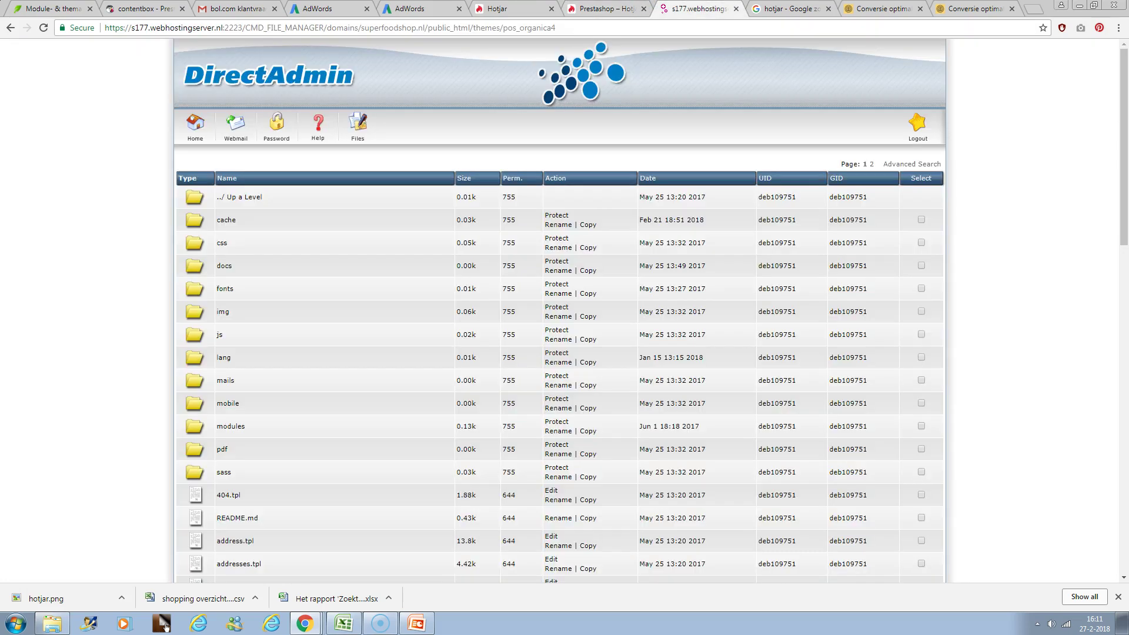
scroll(276, 450, "down", 1)
scroll(276, 450, "down", 2)
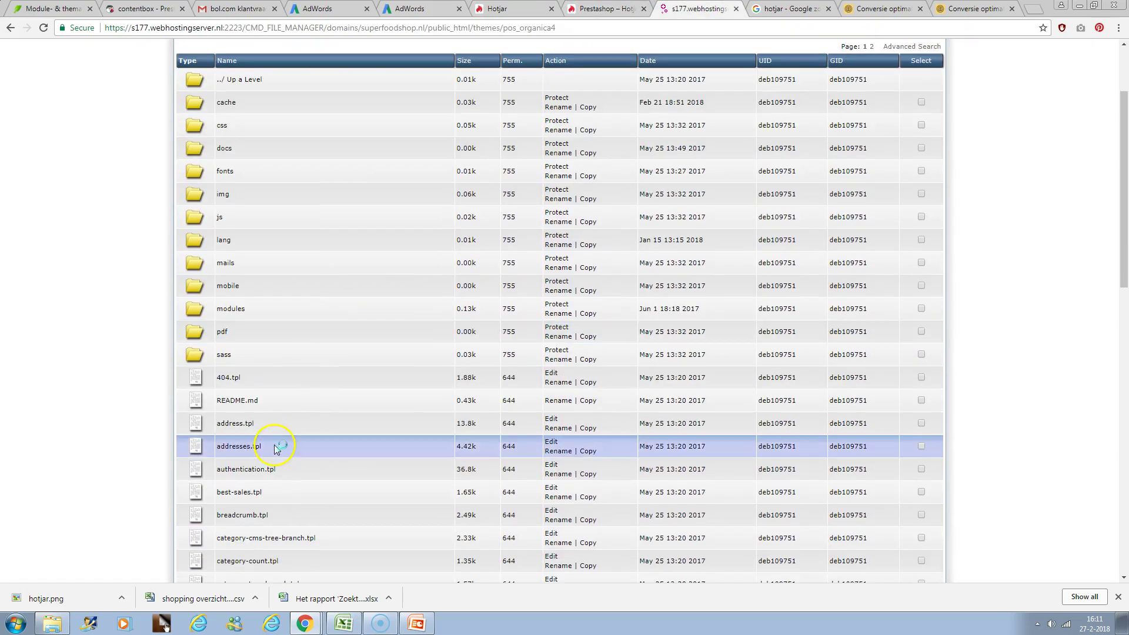
key("ctrl+shift+Tab")
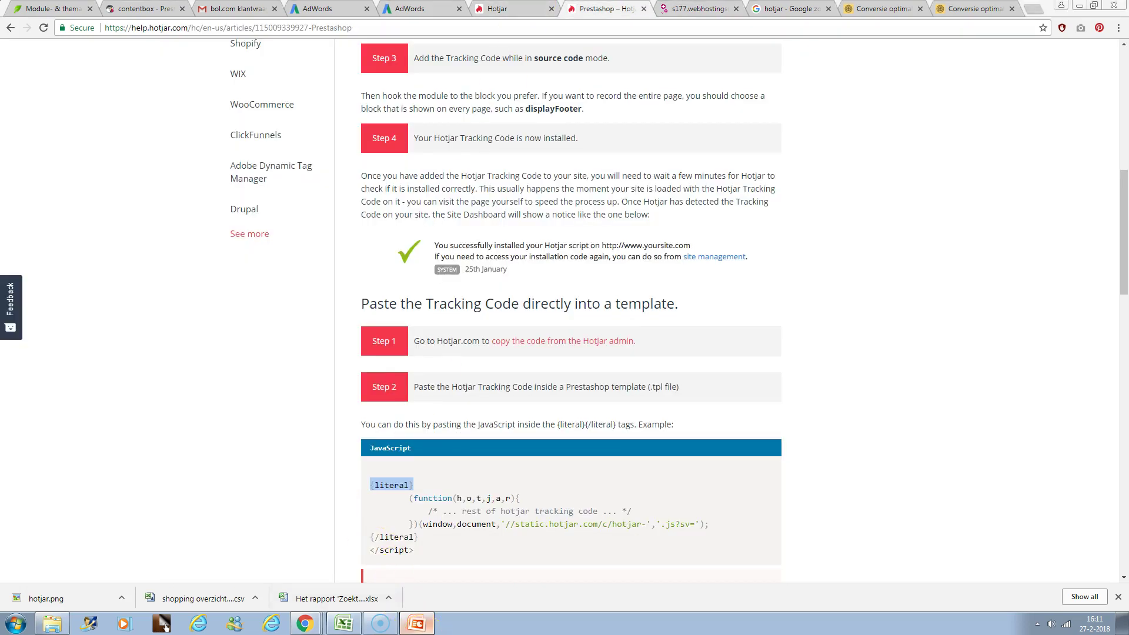
left_click(424, 631)
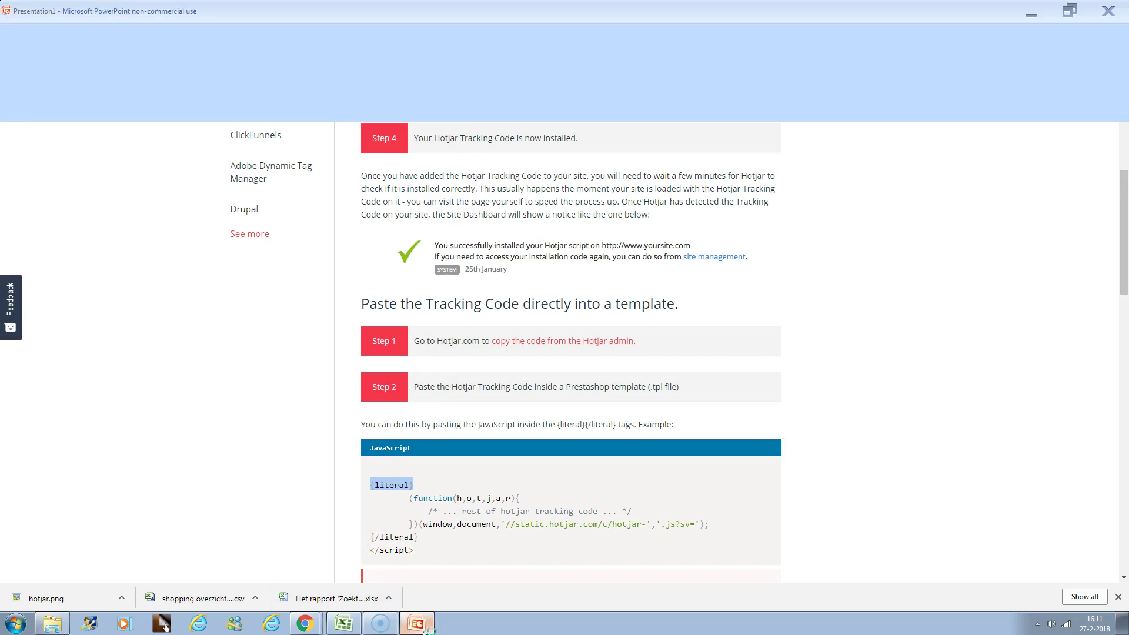